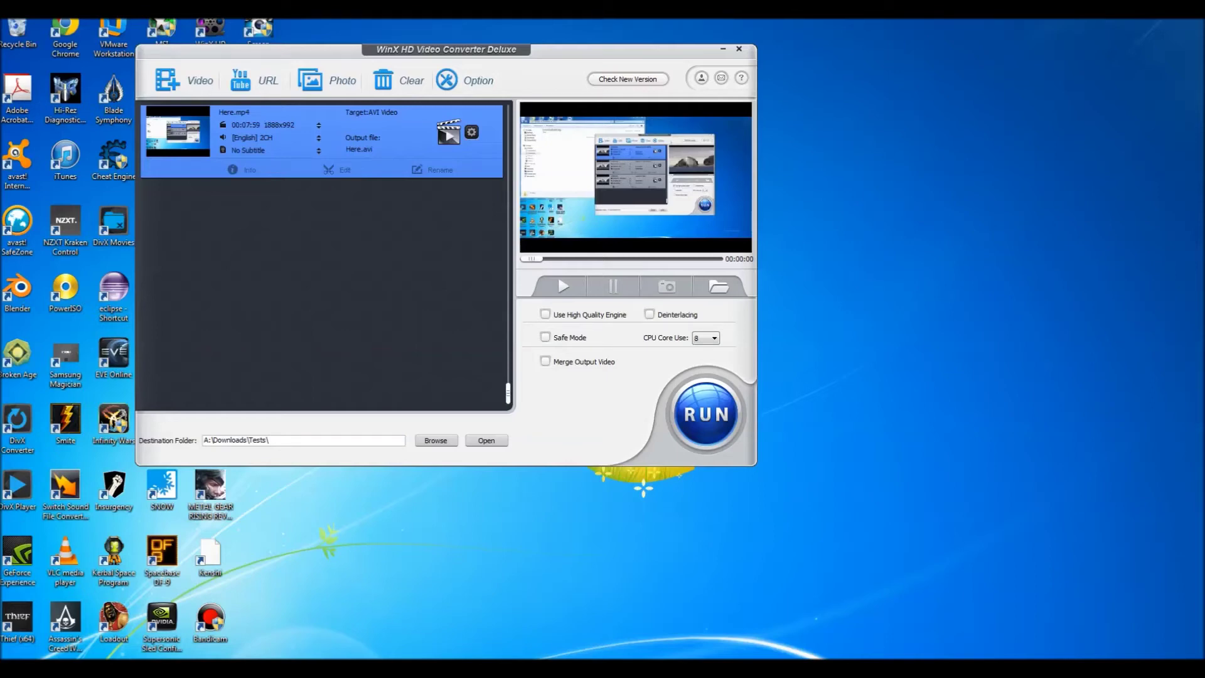
{"action": "left_click_drag", "start_coordinate": [446, 49], "coordinate": [671, 118]}
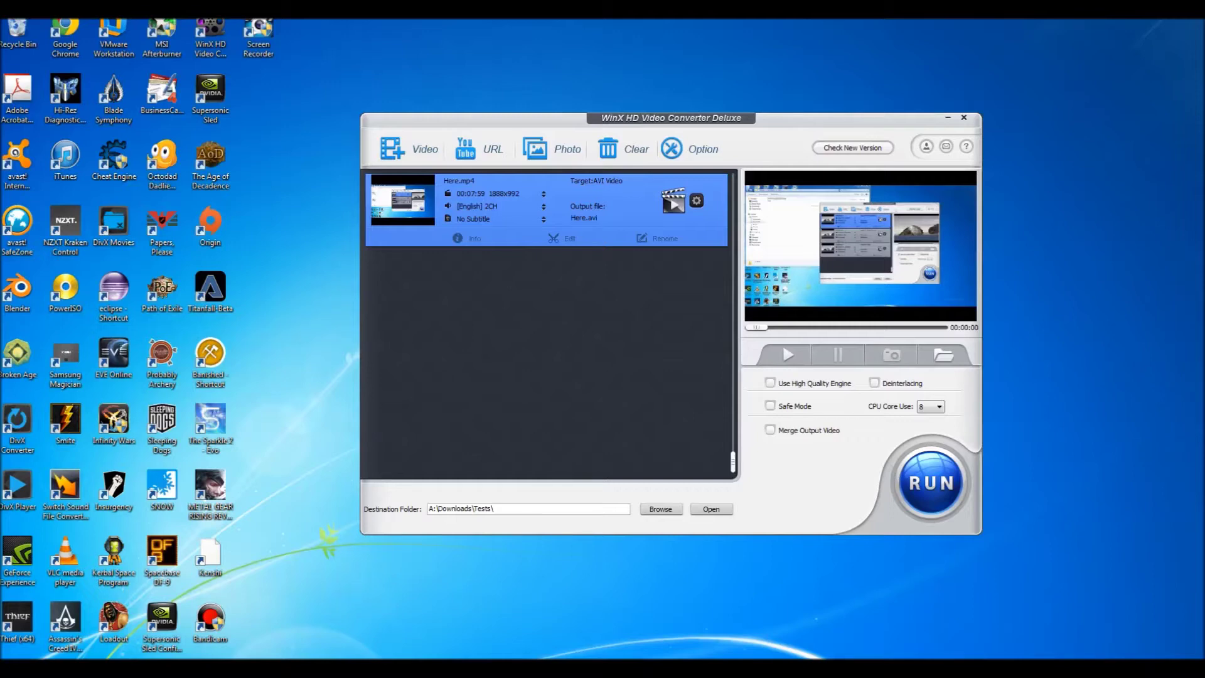
{"action": "left_click_drag", "start_coordinate": [671, 118], "coordinate": [553, 71]}
{"action": "left_click_drag", "start_coordinate": [665, 71], "coordinate": [705, 65]}
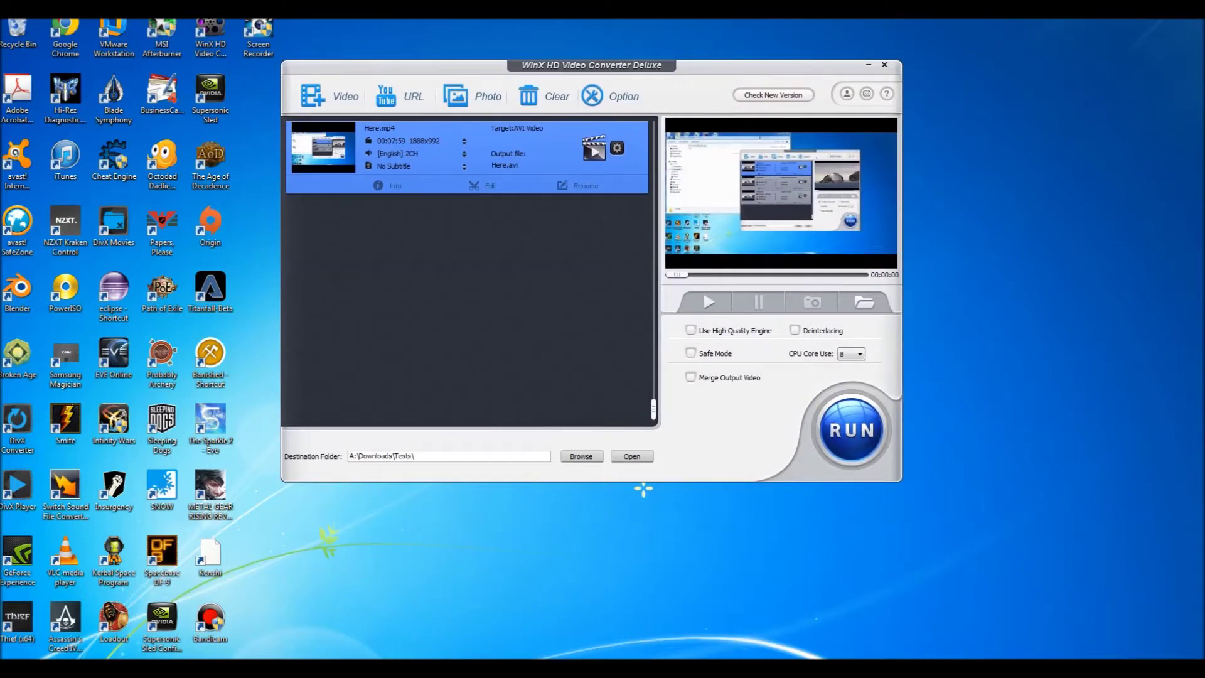
{"action": "left_click_drag", "start_coordinate": [705, 65], "coordinate": [746, 131]}
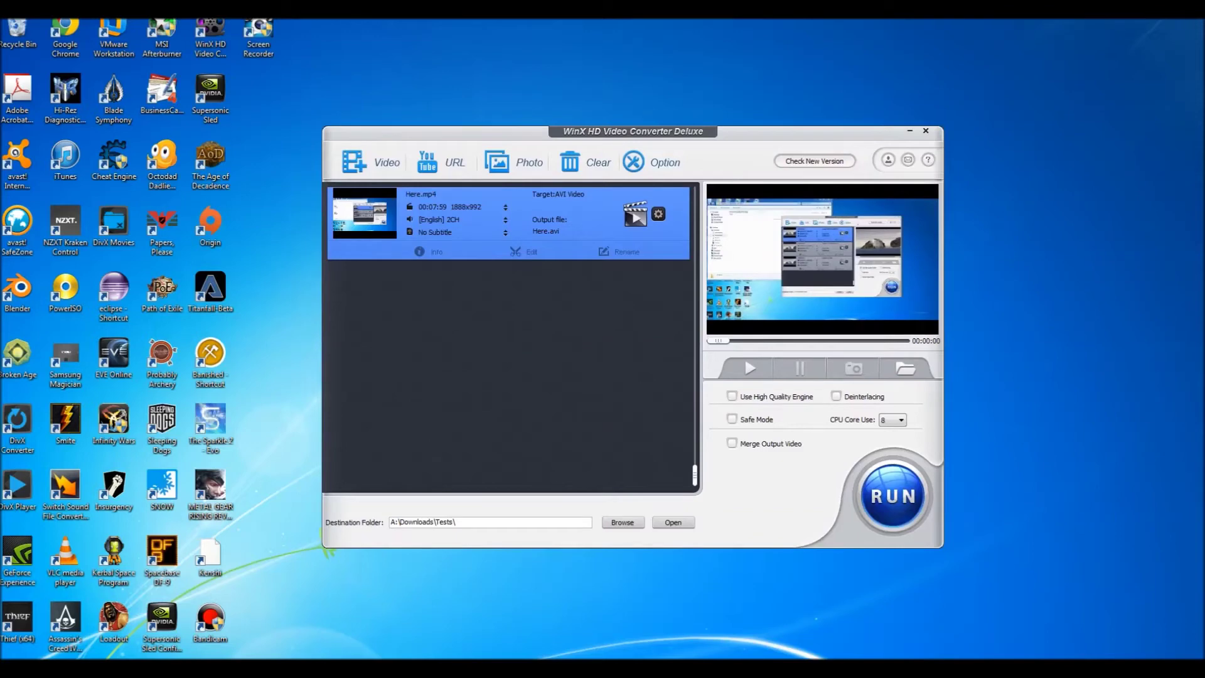
{"action": "left_click_drag", "start_coordinate": [766, 133], "coordinate": [775, 160]}
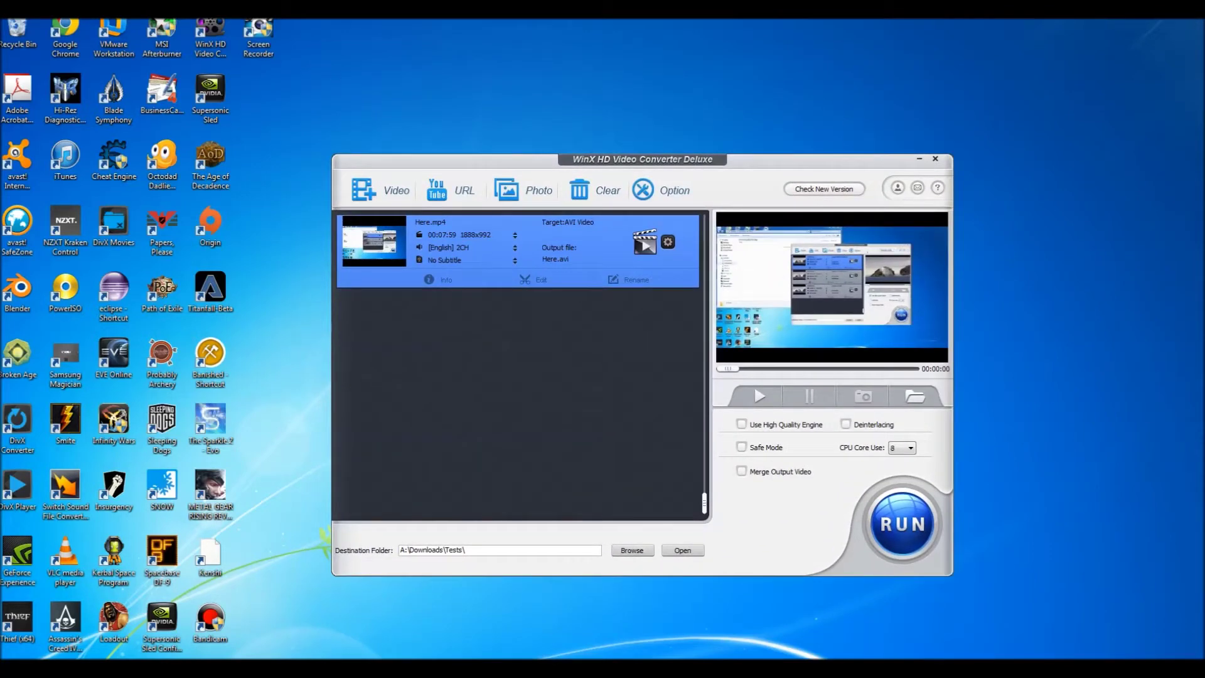
{"action": "left_click_drag", "start_coordinate": [756, 159], "coordinate": [787, 150]}
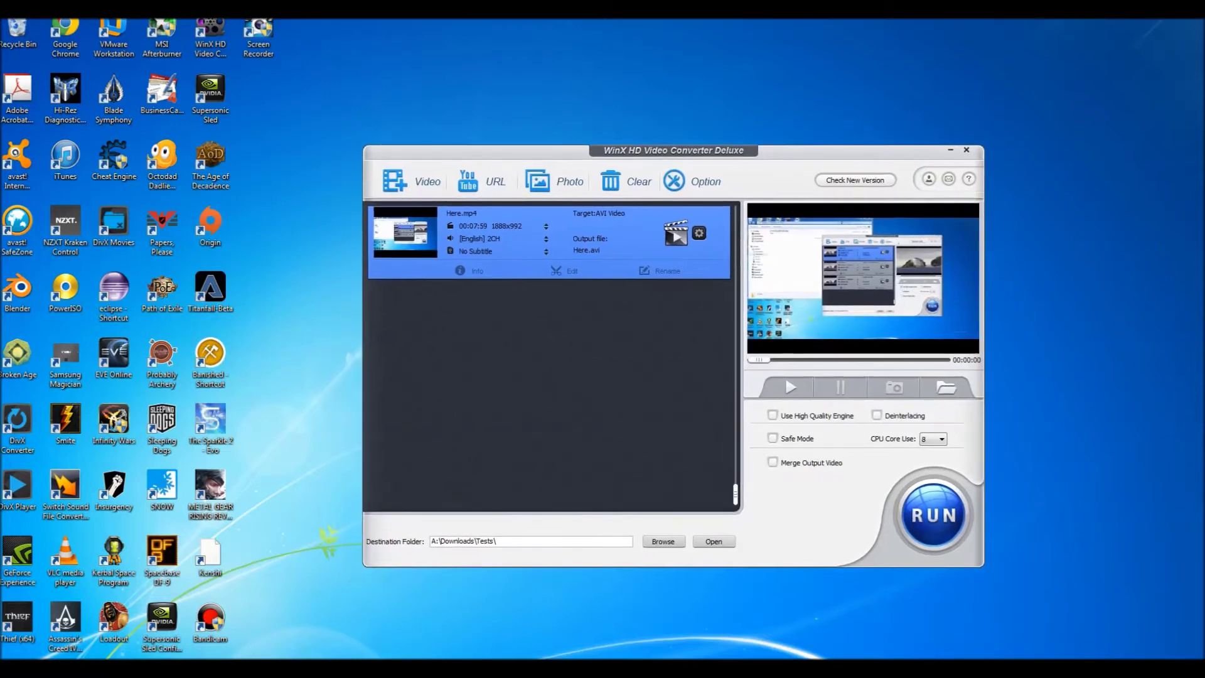
{"action": "mouse_move", "coordinate": [788, 150]}
{"action": "left_mouse_down"}
{"action": "mouse_move", "coordinate": [822, 124]}
{"action": "mouse_move", "coordinate": [810, 142]}
{"action": "left_mouse_up"}
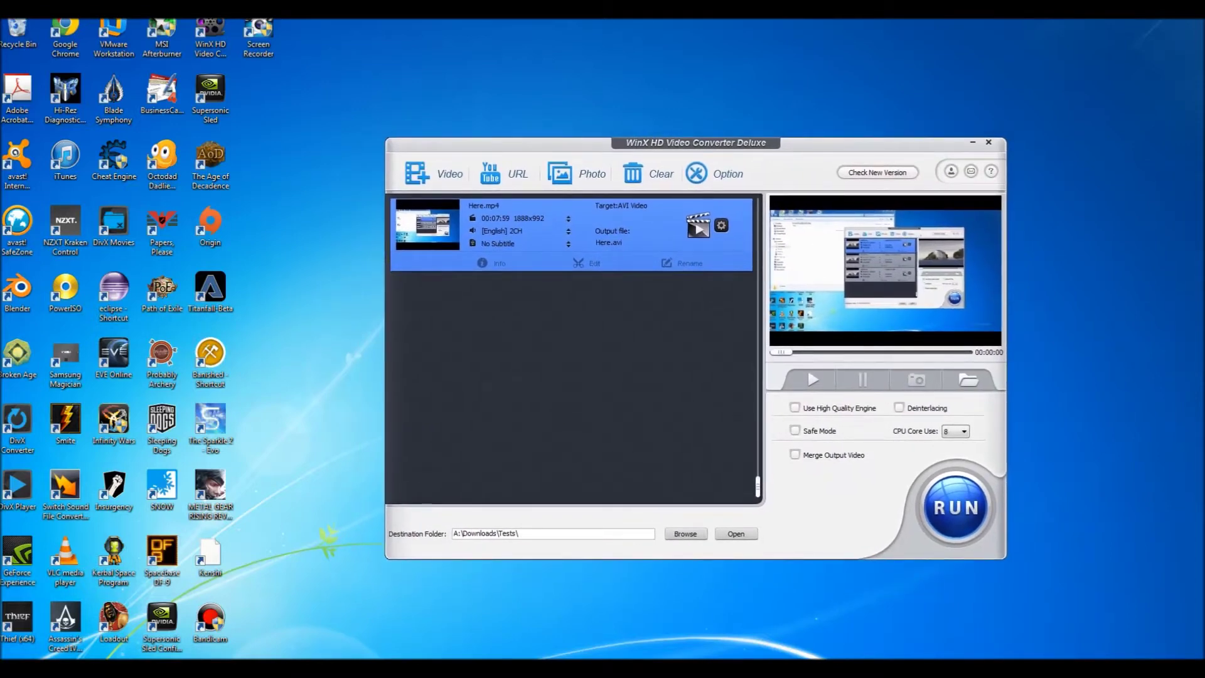
{"action": "left_click_drag", "start_coordinate": [810, 142], "coordinate": [794, 146]}
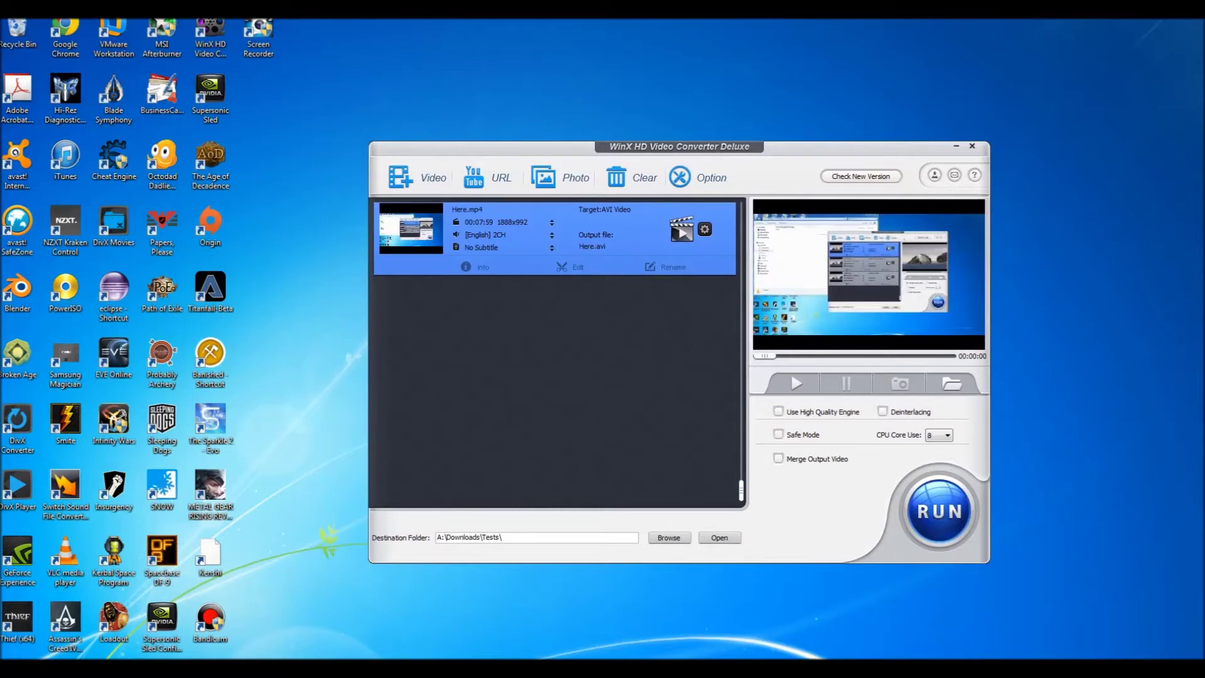
{"action": "left_click_drag", "start_coordinate": [793, 147], "coordinate": [762, 121]}
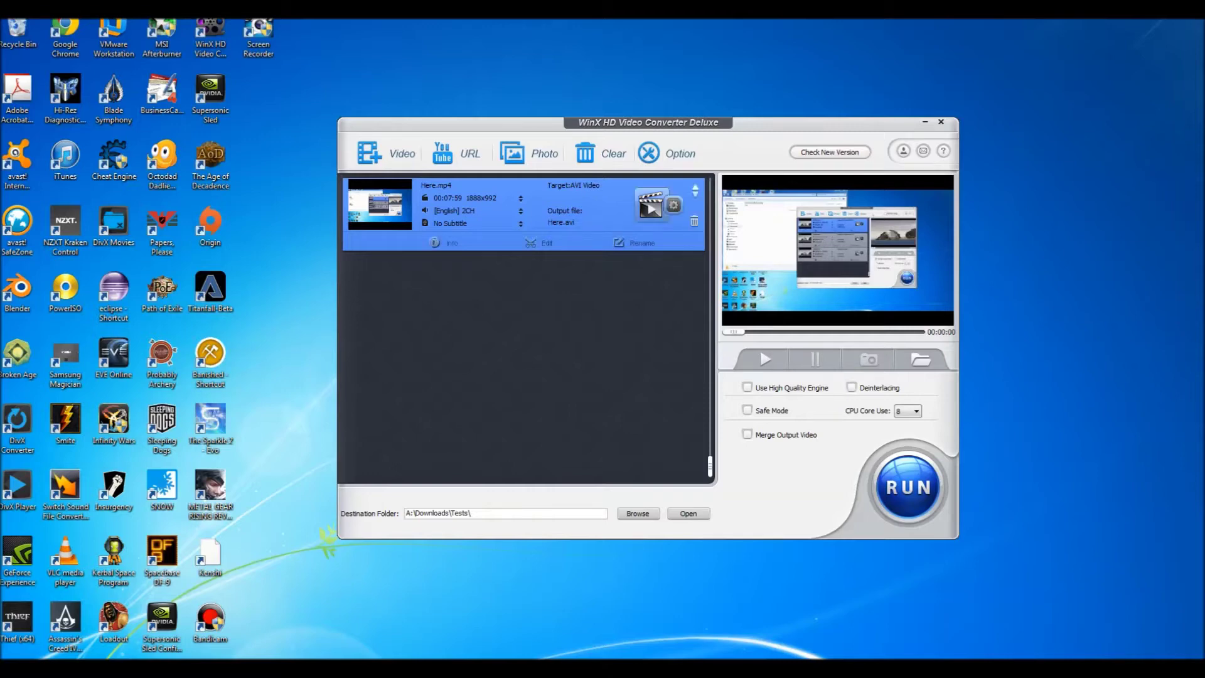
{"action": "left_click_drag", "start_coordinate": [627, 129], "coordinate": [632, 145]}
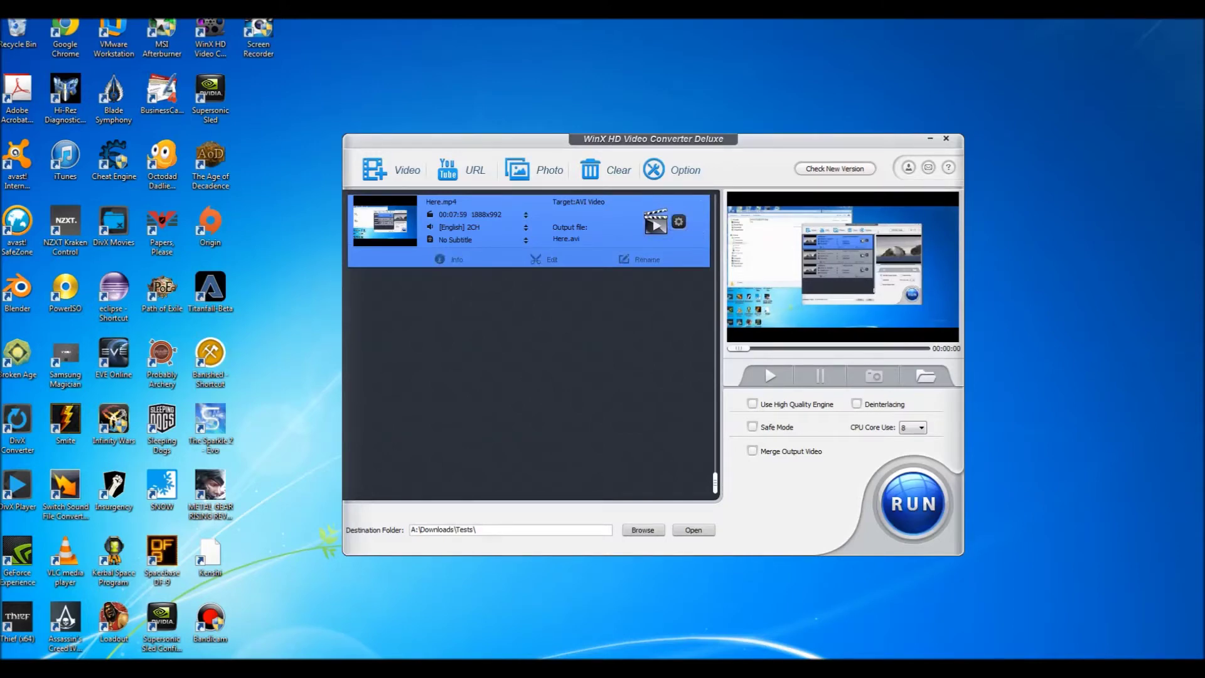
{"action": "left_click_drag", "start_coordinate": [653, 139], "coordinate": [630, 126]}
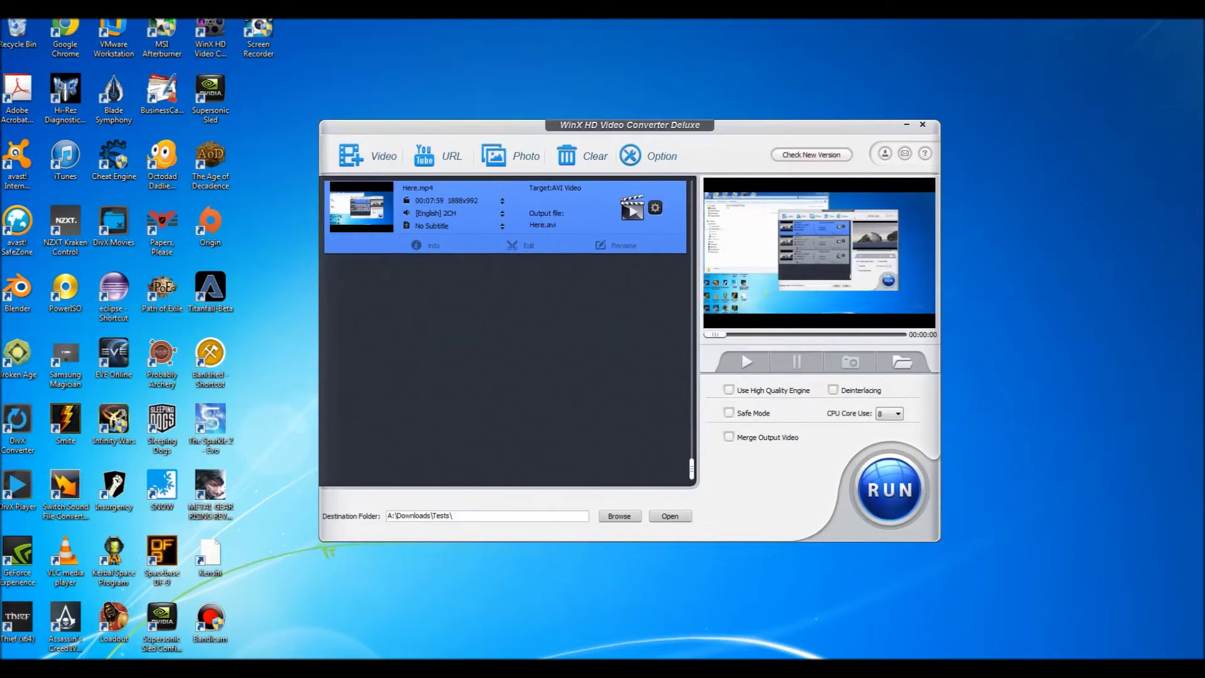
{"action": "left_click_drag", "start_coordinate": [565, 129], "coordinate": [560, 153]}
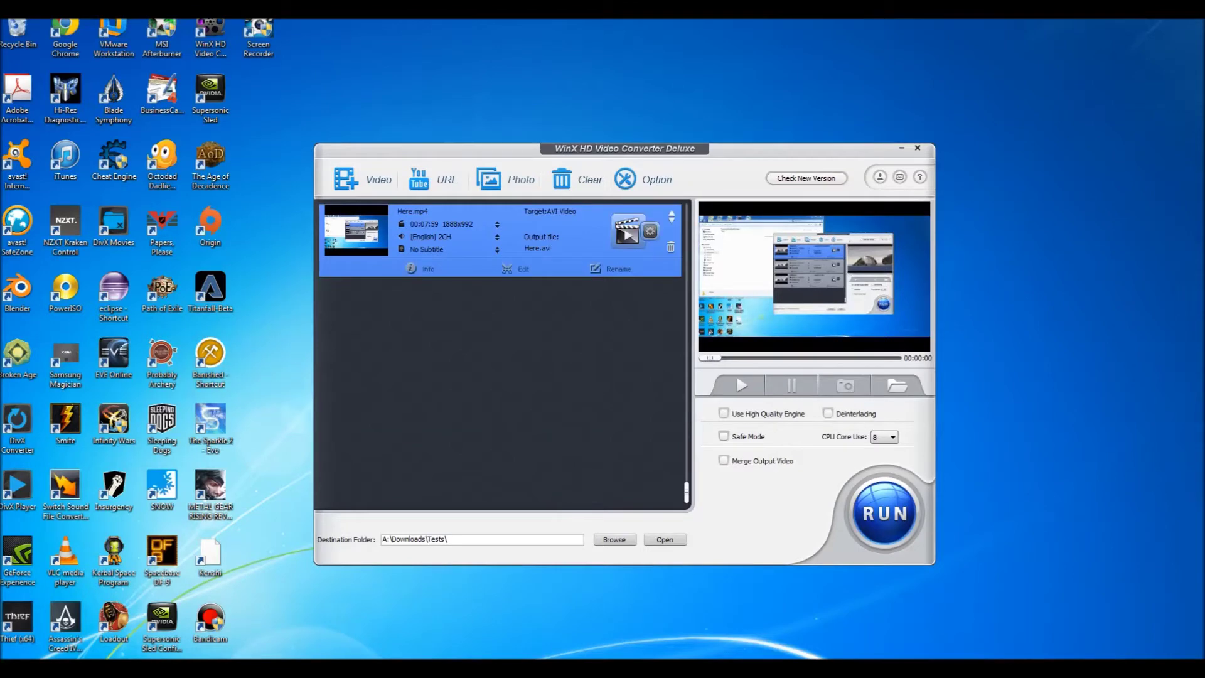
- Open the output profile selection for Here.mp4 and examine the PC General Video formats through the end of the list
{"action": "left_click", "coordinate": [628, 232]}
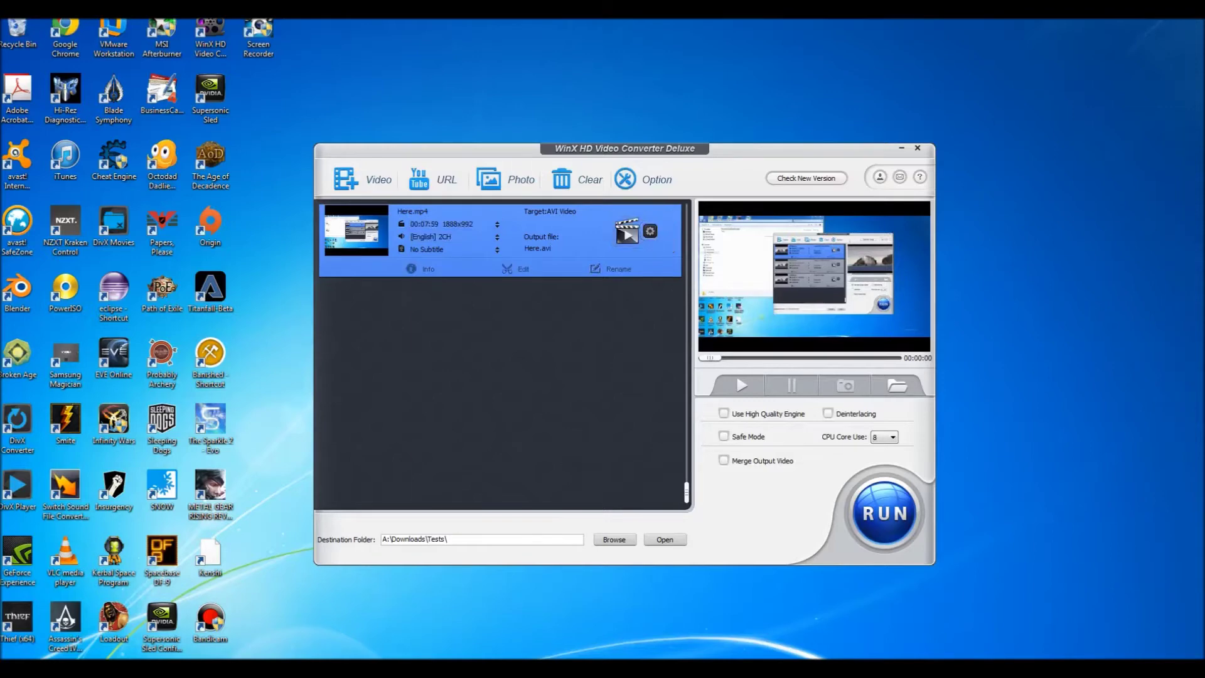
{"action": "left_click_drag", "start_coordinate": [625, 212], "coordinate": [616, 129]}
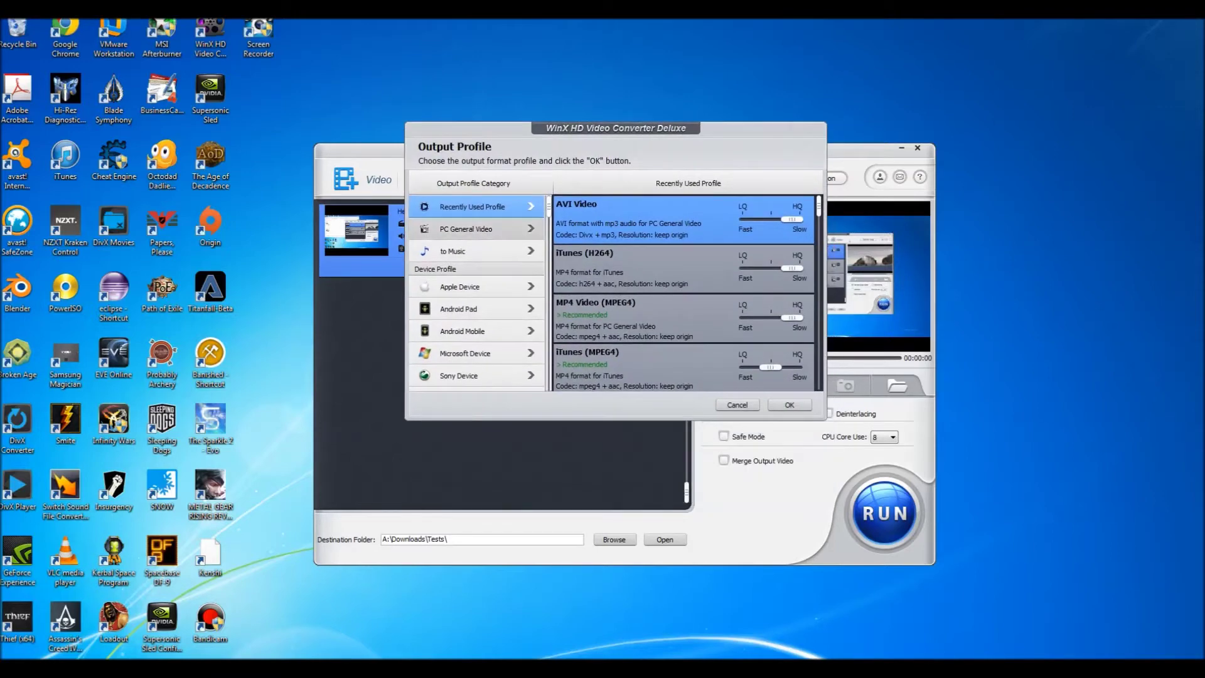
{"action": "left_click", "coordinate": [467, 229]}
{"action": "scroll", "coordinate": [684, 292], "scroll_direction": "down", "scroll_amount": 3}
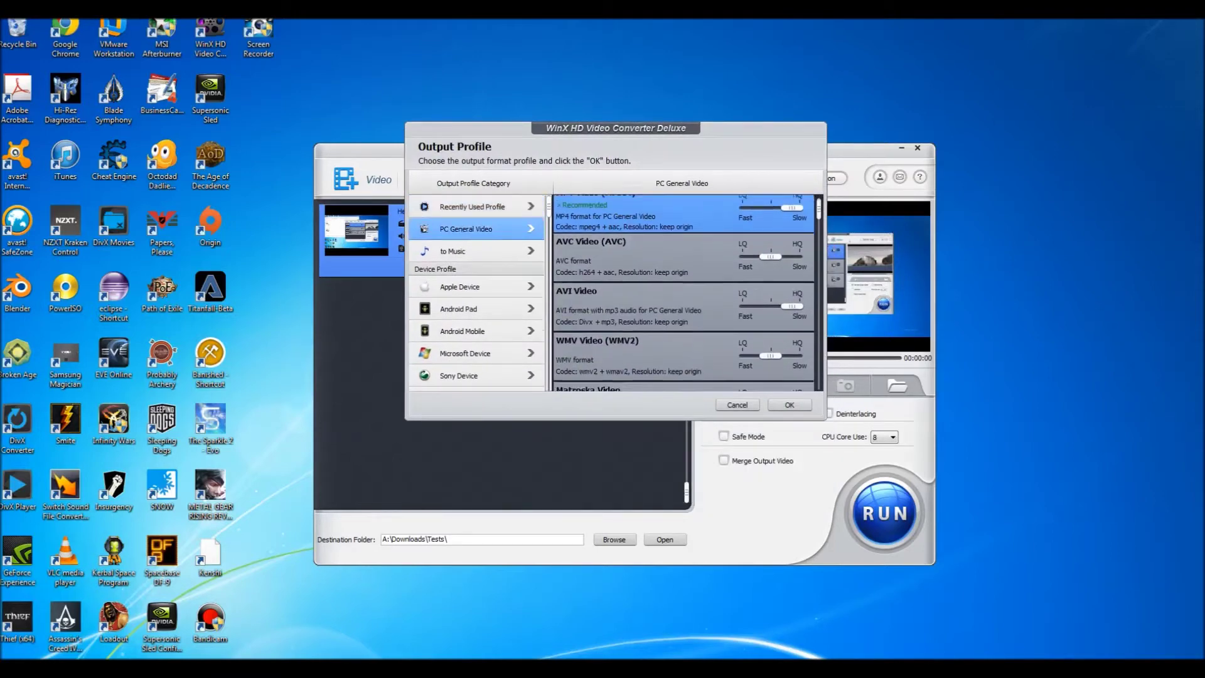
{"action": "scroll", "coordinate": [684, 293], "scroll_direction": "up", "scroll_amount": 3}
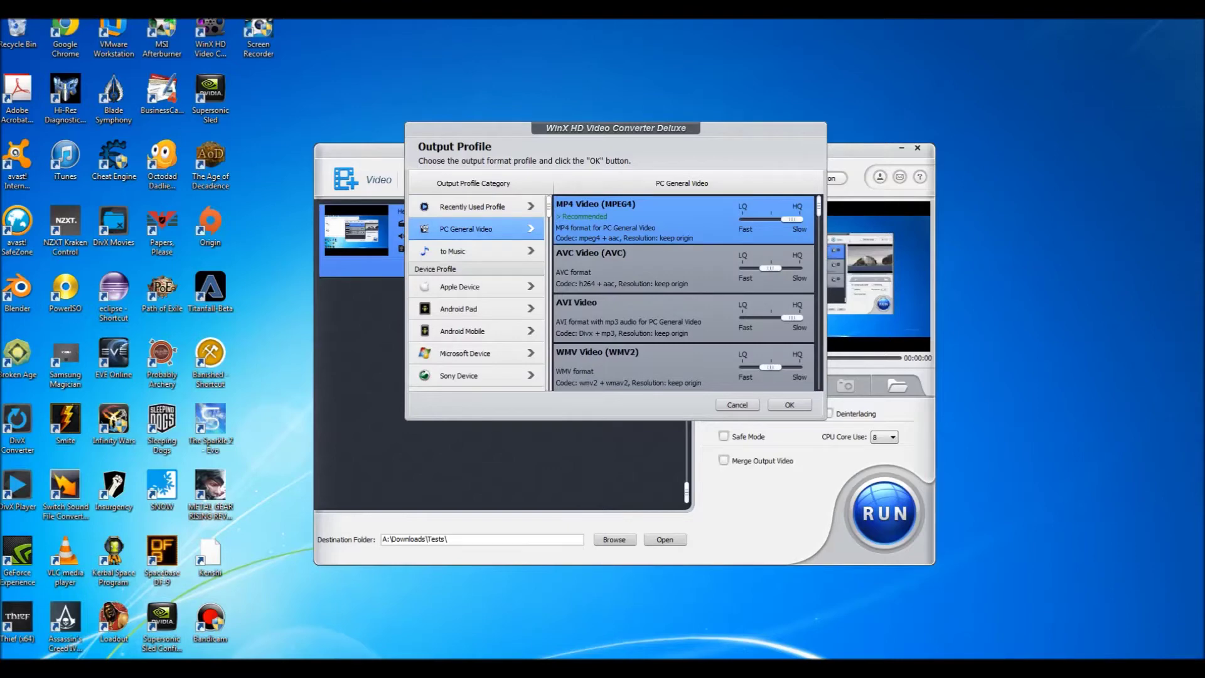
{"action": "scroll", "coordinate": [684, 293], "scroll_direction": "down", "scroll_amount": 10}
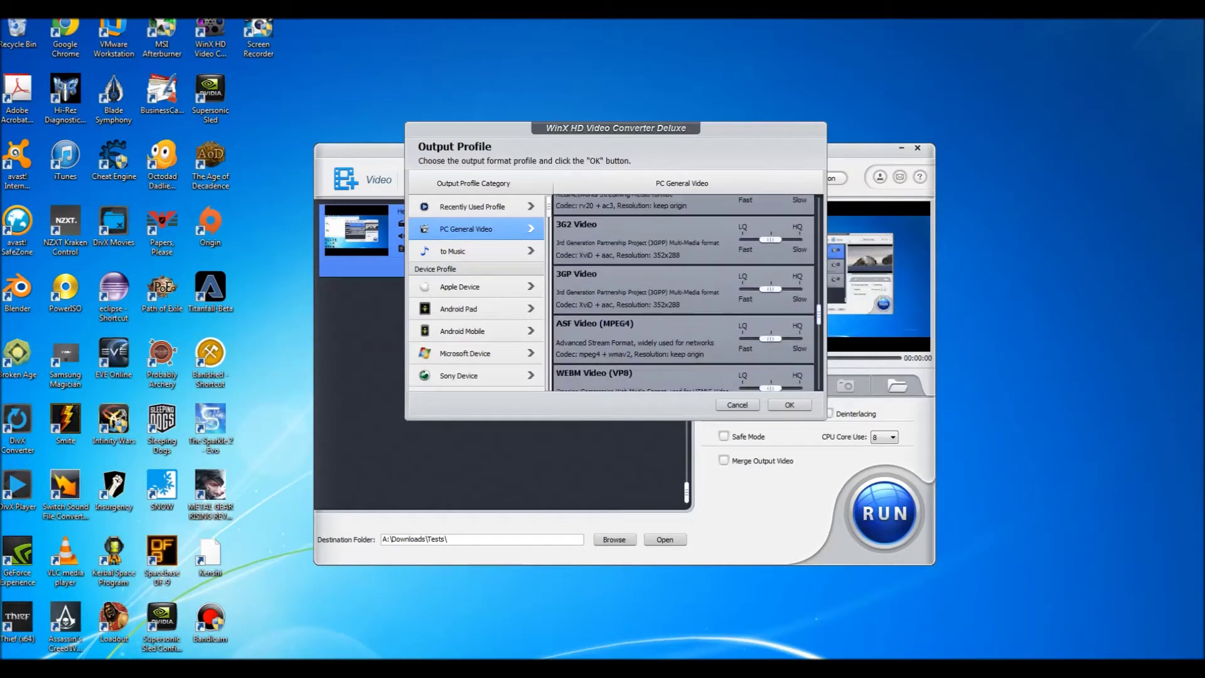
{"action": "scroll", "coordinate": [684, 292], "scroll_direction": "down", "scroll_amount": 10}
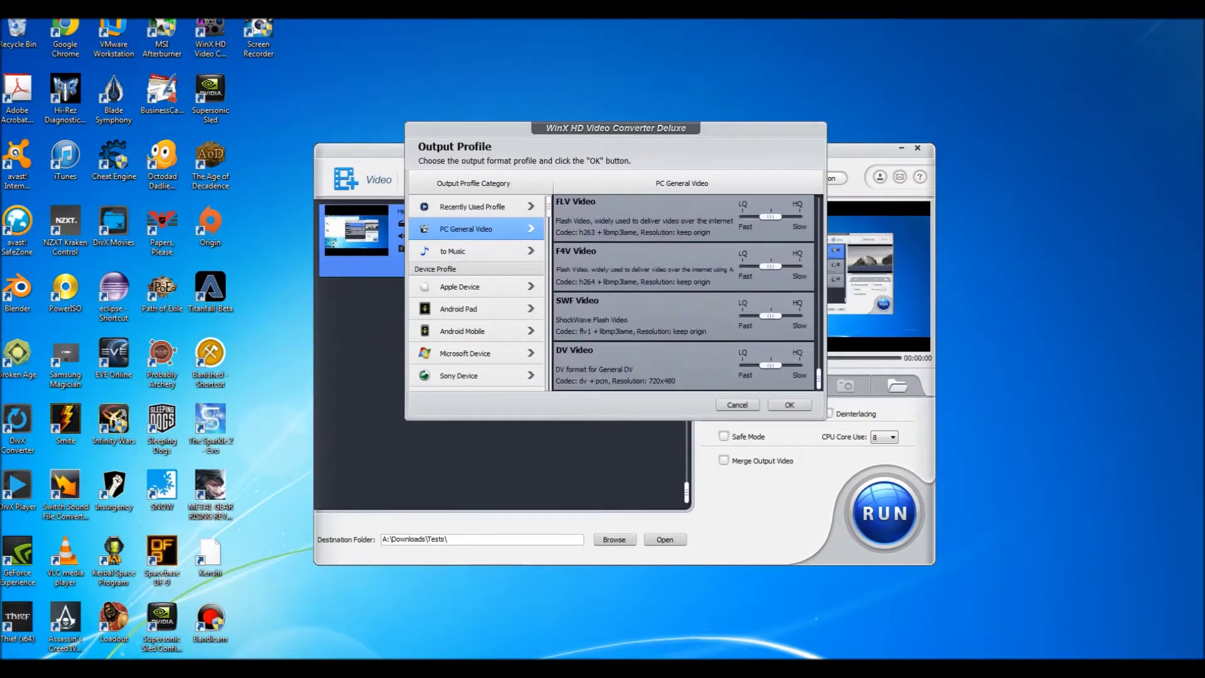
- Look through the music output formats and set the output profile of Here.mp4 to MP3
{"action": "left_click", "coordinate": [476, 251]}
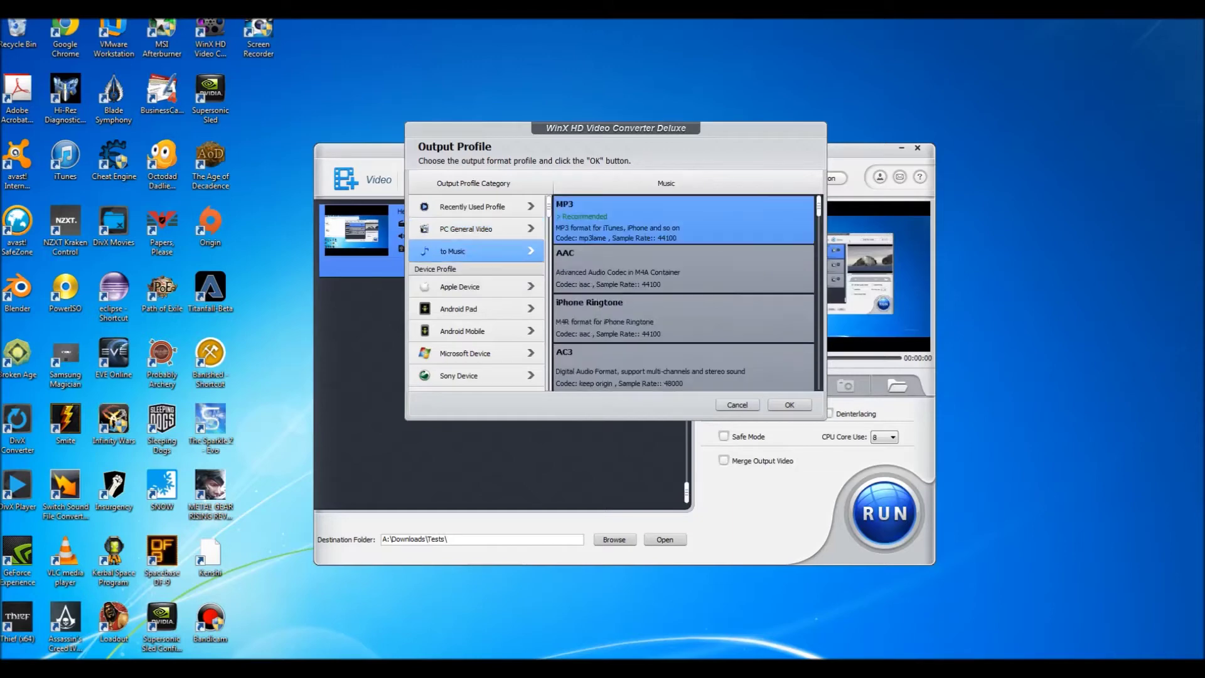
{"action": "scroll", "coordinate": [684, 293], "scroll_direction": "down", "scroll_amount": 1}
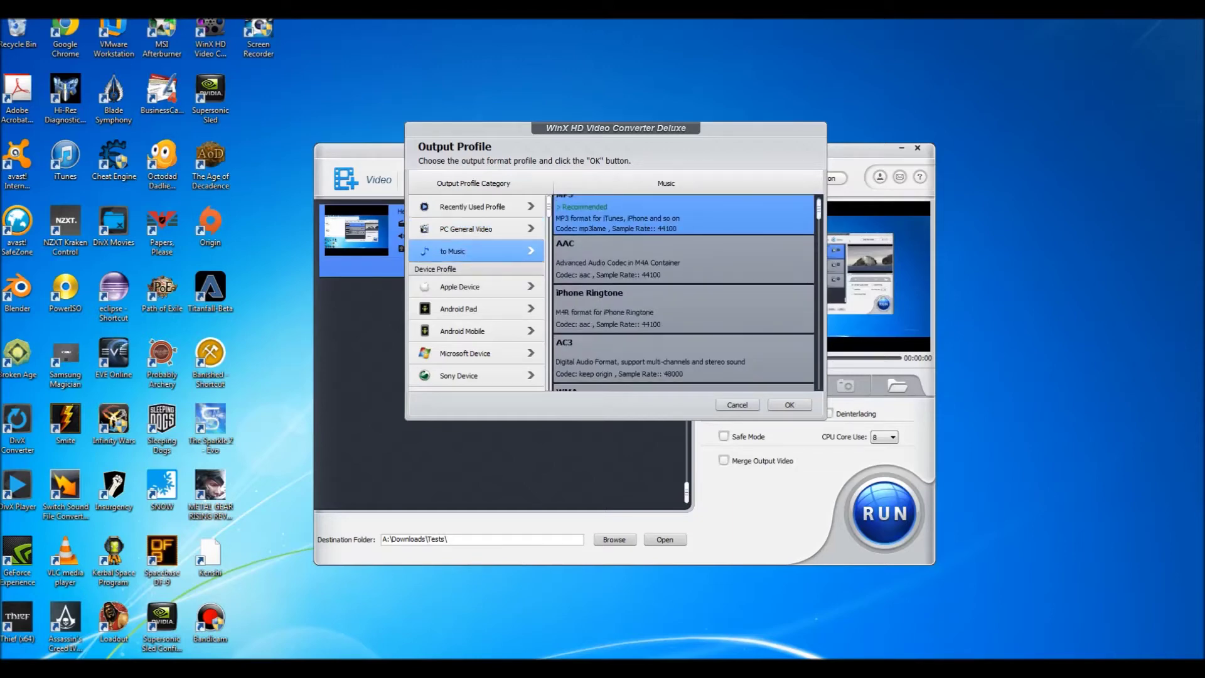
{"action": "scroll", "coordinate": [684, 292], "scroll_direction": "down", "scroll_amount": 10}
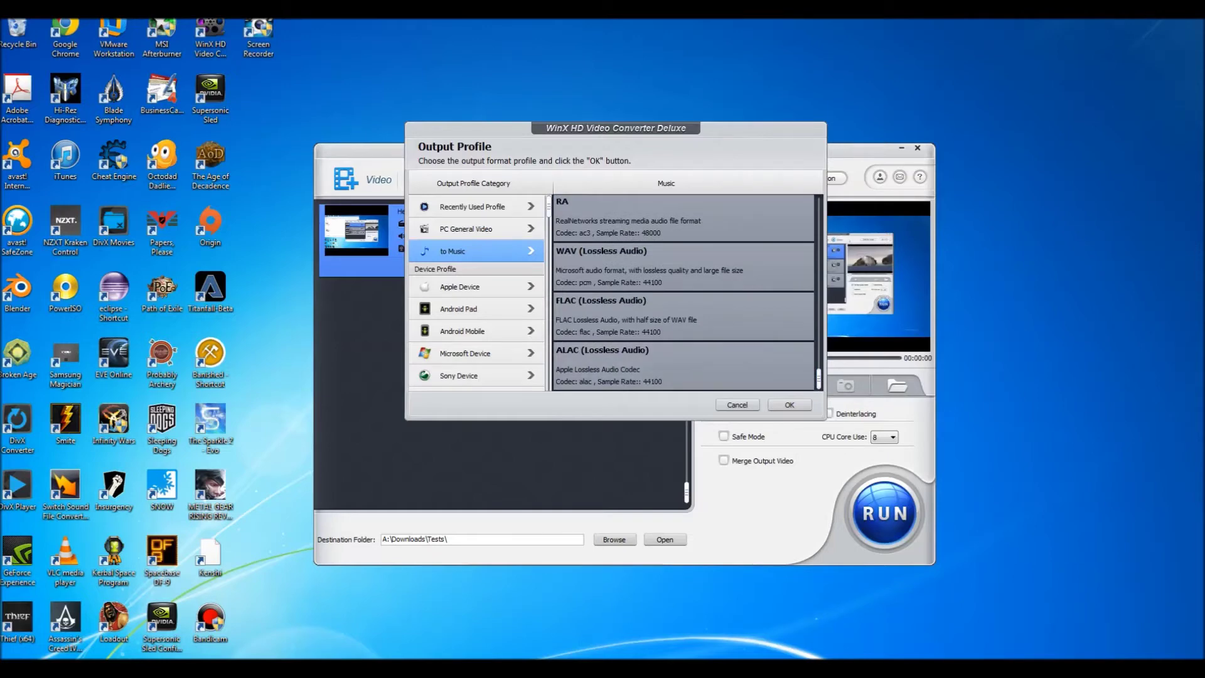
{"action": "scroll", "coordinate": [684, 292], "scroll_direction": "up", "scroll_amount": 1}
{"action": "scroll", "coordinate": [685, 293], "scroll_direction": "up", "scroll_amount": 8}
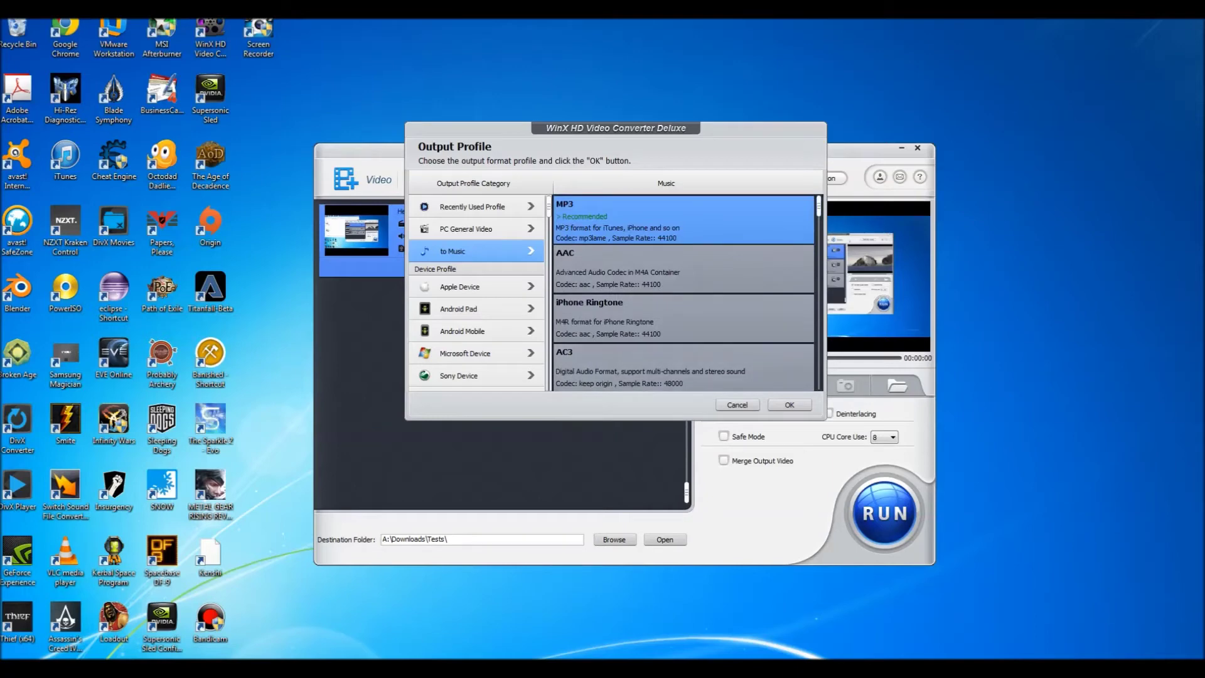
{"action": "left_click", "coordinate": [790, 405]}
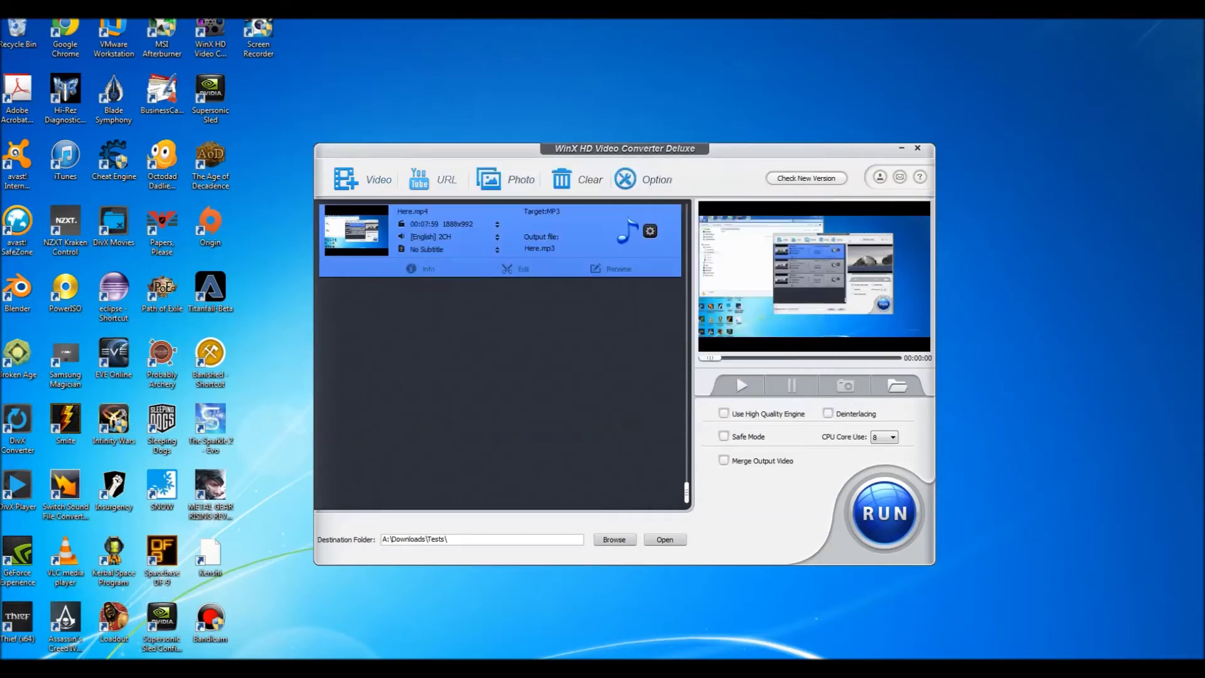
- Clear Here.mp4 from the list by switching to YouTube URL input, highlight the example address, and close the URL dialog without adding a video
{"action": "left_click", "coordinate": [433, 179]}
{"action": "left_click", "coordinate": [729, 394]}
{"action": "left_click_drag", "start_coordinate": [628, 293], "coordinate": [475, 292]}
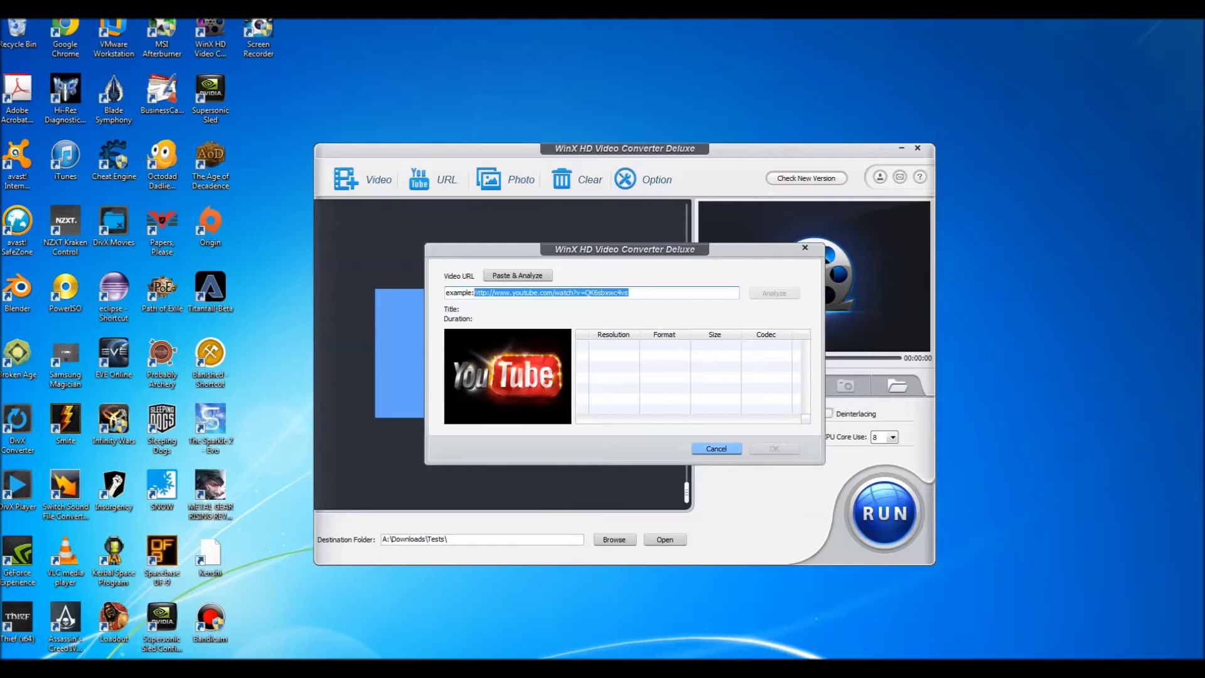
{"action": "left_click", "coordinate": [716, 448]}
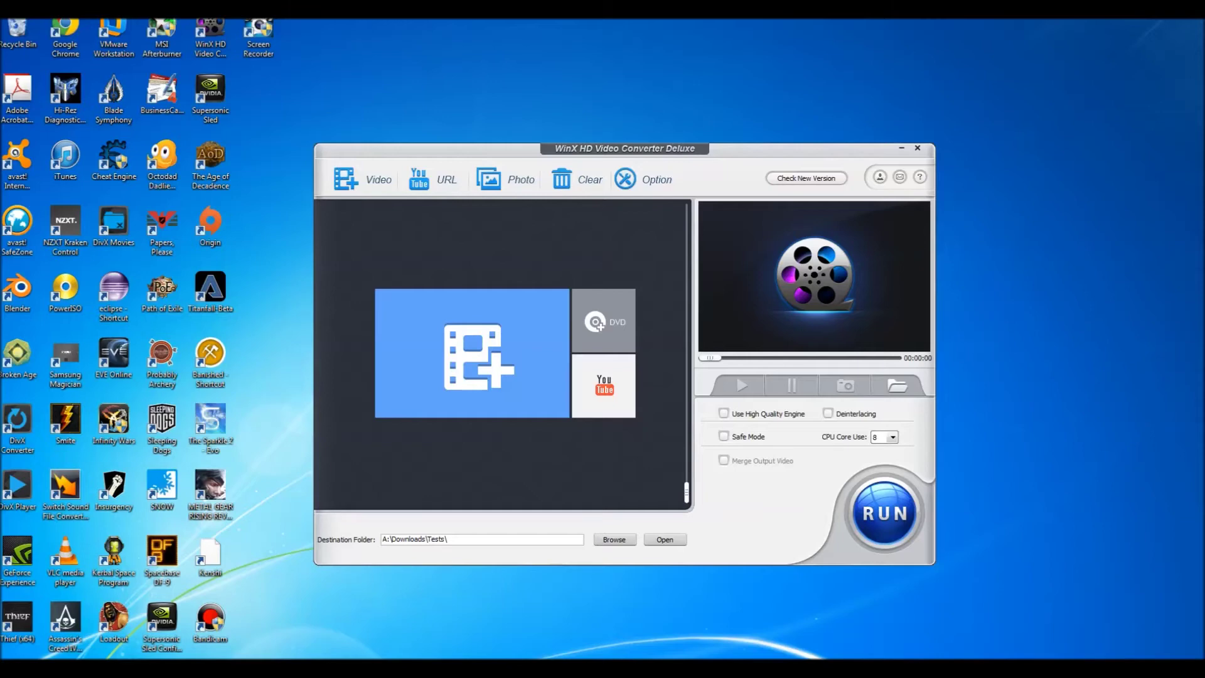
- Add the Wildlife video from the Sample Videos folder and look through the iPhone Video output profiles for Apple devices
{"action": "left_click", "coordinate": [347, 179]}
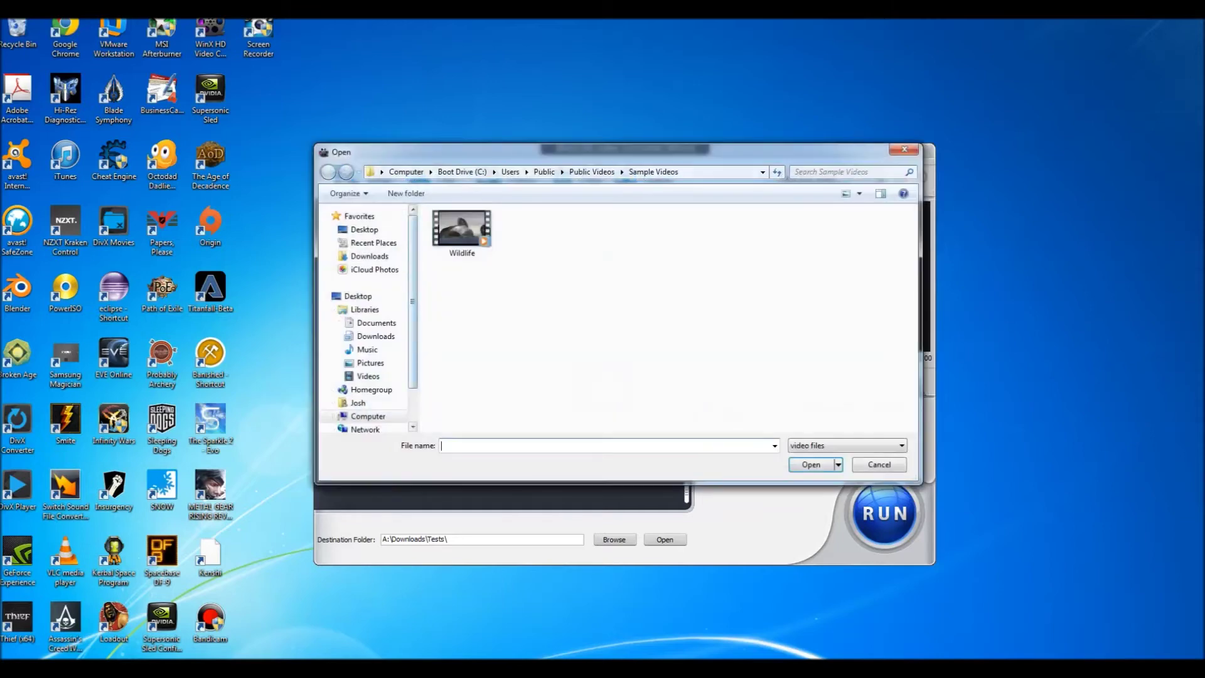
{"action": "double_click", "coordinate": [461, 230]}
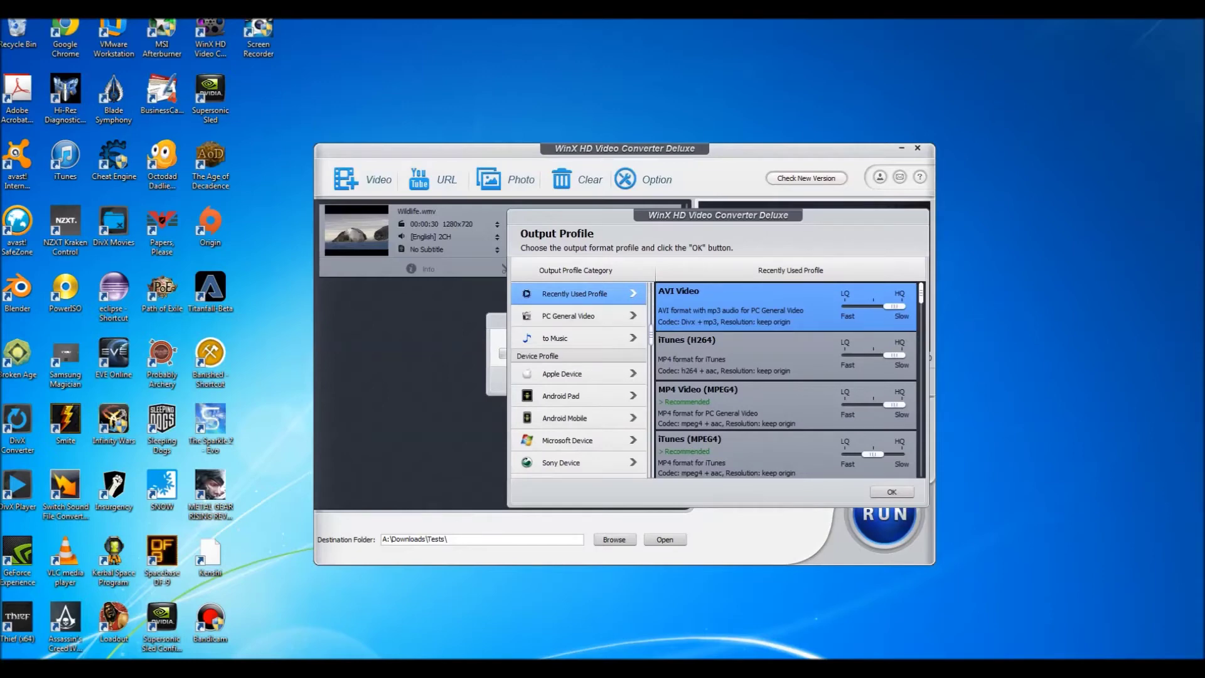
{"action": "left_click", "coordinate": [579, 375]}
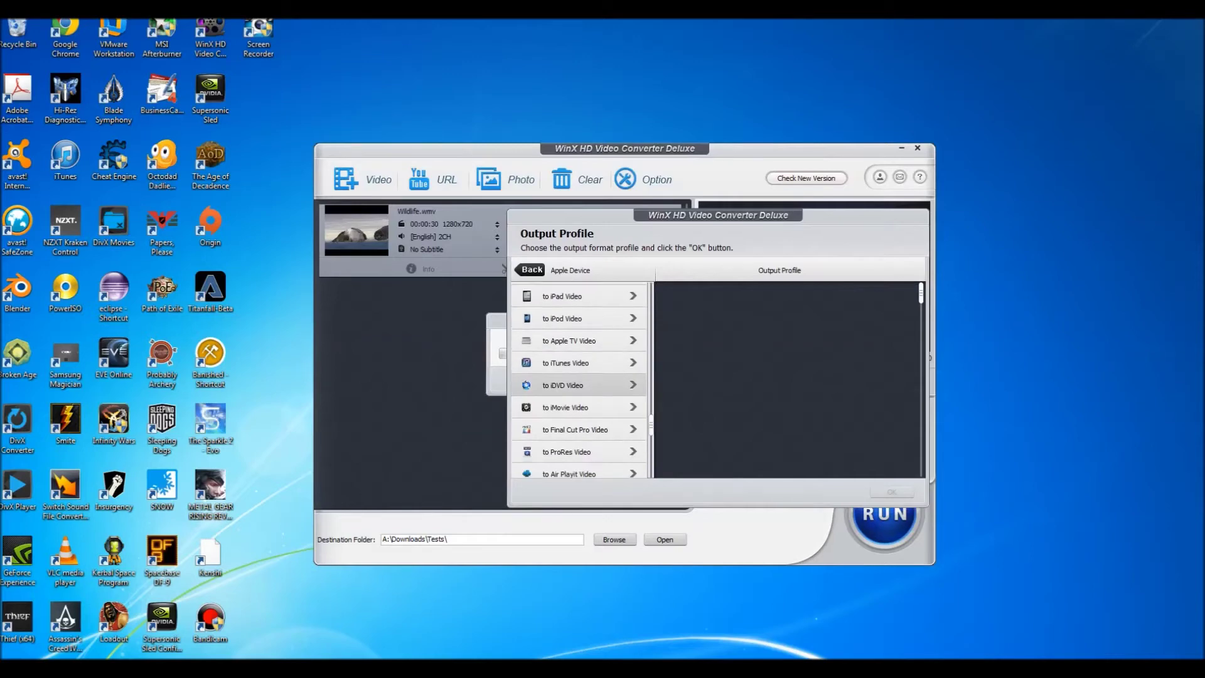
{"action": "left_click", "coordinate": [578, 294]}
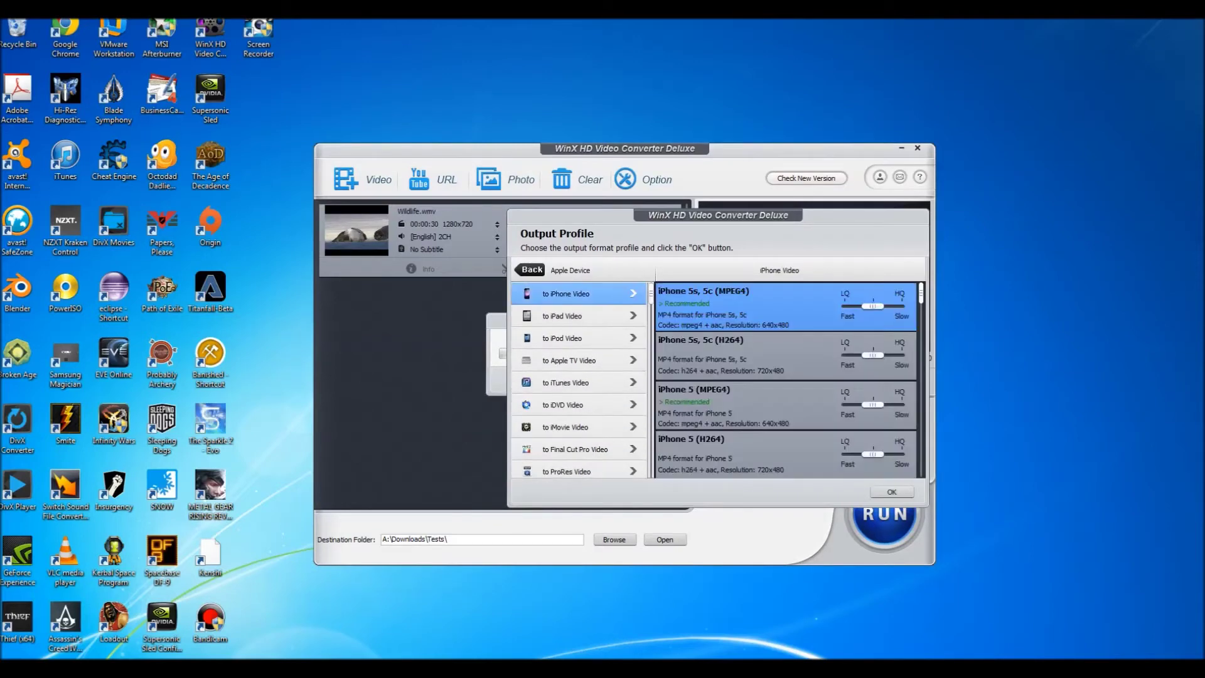
{"action": "scroll", "coordinate": [786, 380], "scroll_direction": "down", "scroll_amount": 5}
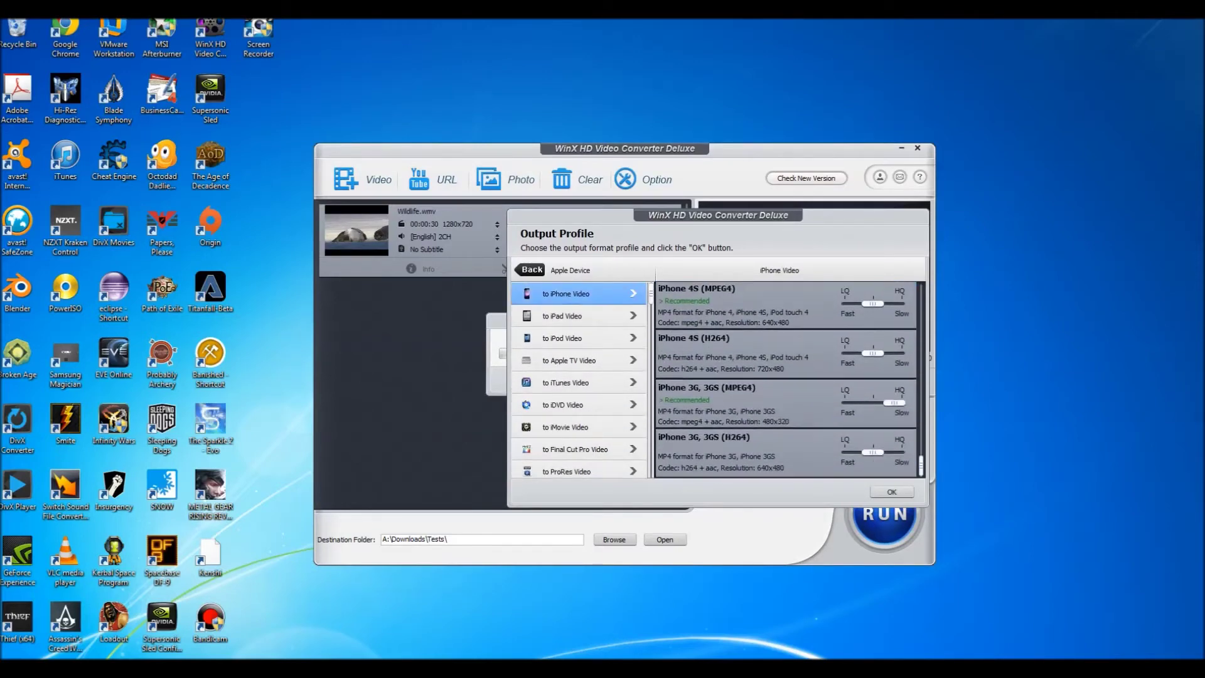
{"action": "scroll", "coordinate": [786, 379], "scroll_direction": "up", "scroll_amount": 5}
- Set the Wildlife video's output profile to iPad Air (MPEG4) from the iPad Video profiles, with quality at the HQ end
{"action": "left_click", "coordinate": [578, 316]}
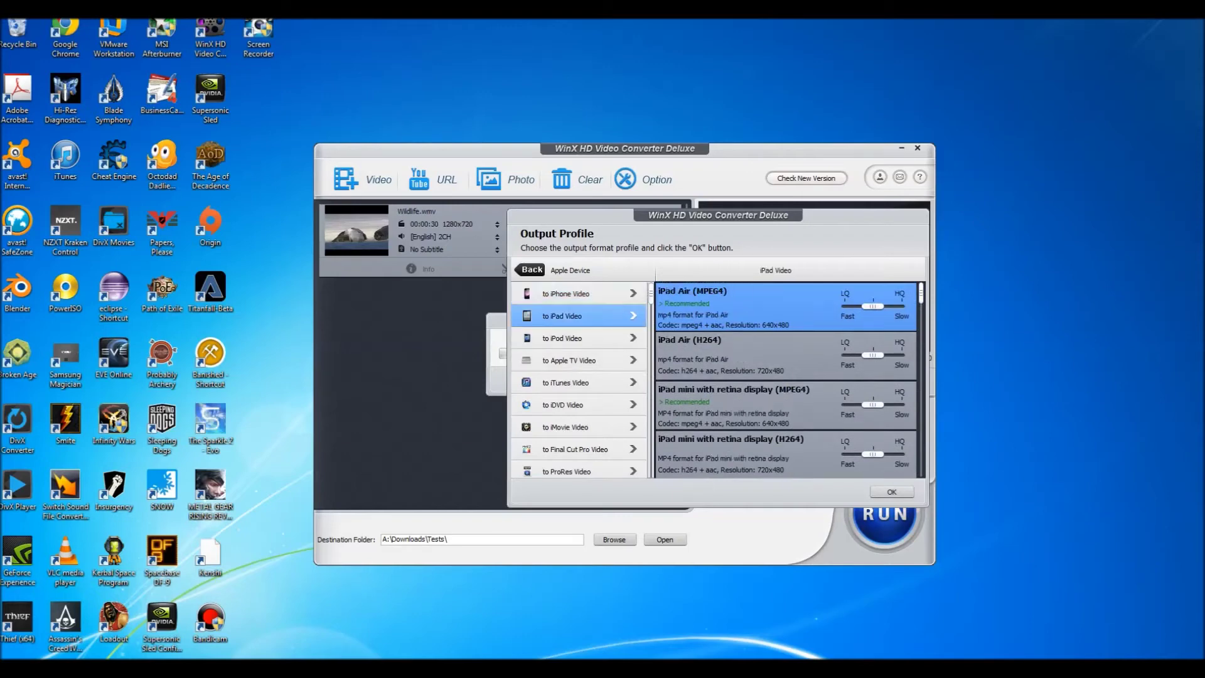
{"action": "left_click_drag", "start_coordinate": [921, 293], "coordinate": [921, 466]}
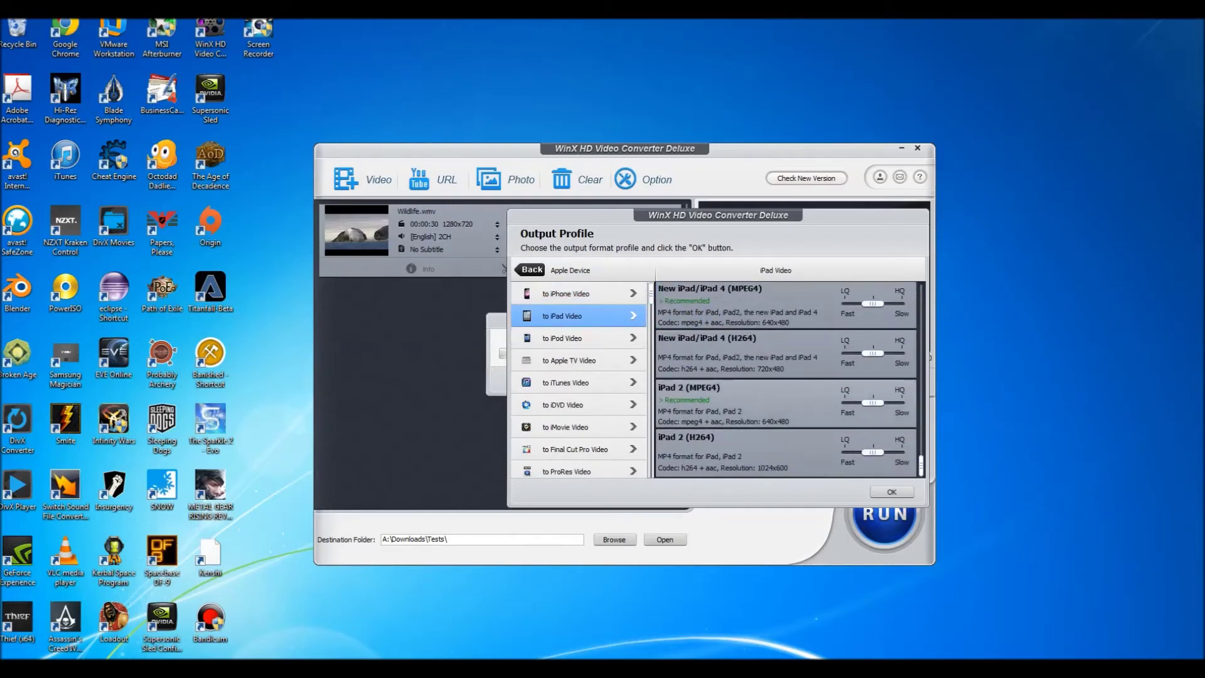
{"action": "left_click", "coordinate": [786, 404]}
{"action": "mouse_move", "coordinate": [873, 403]}
{"action": "left_mouse_down"}
{"action": "mouse_move", "coordinate": [895, 403]}
{"action": "mouse_move", "coordinate": [873, 403]}
{"action": "left_mouse_up"}
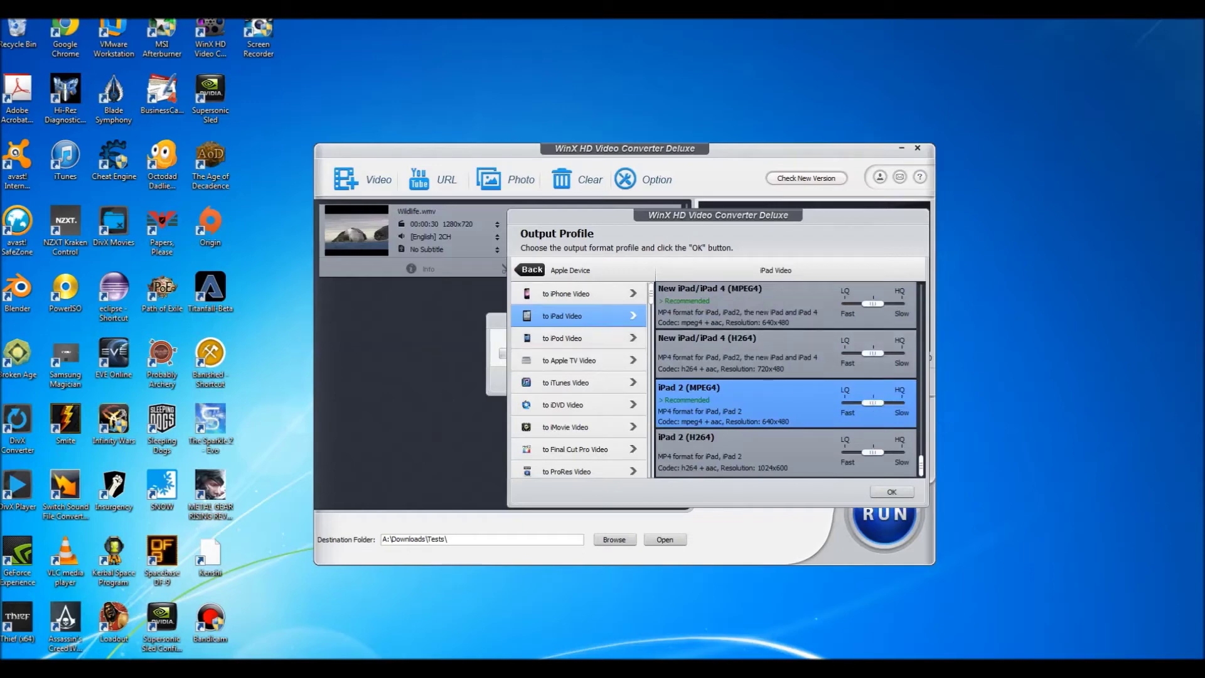
{"action": "scroll", "coordinate": [786, 380], "scroll_direction": "up", "scroll_amount": 5}
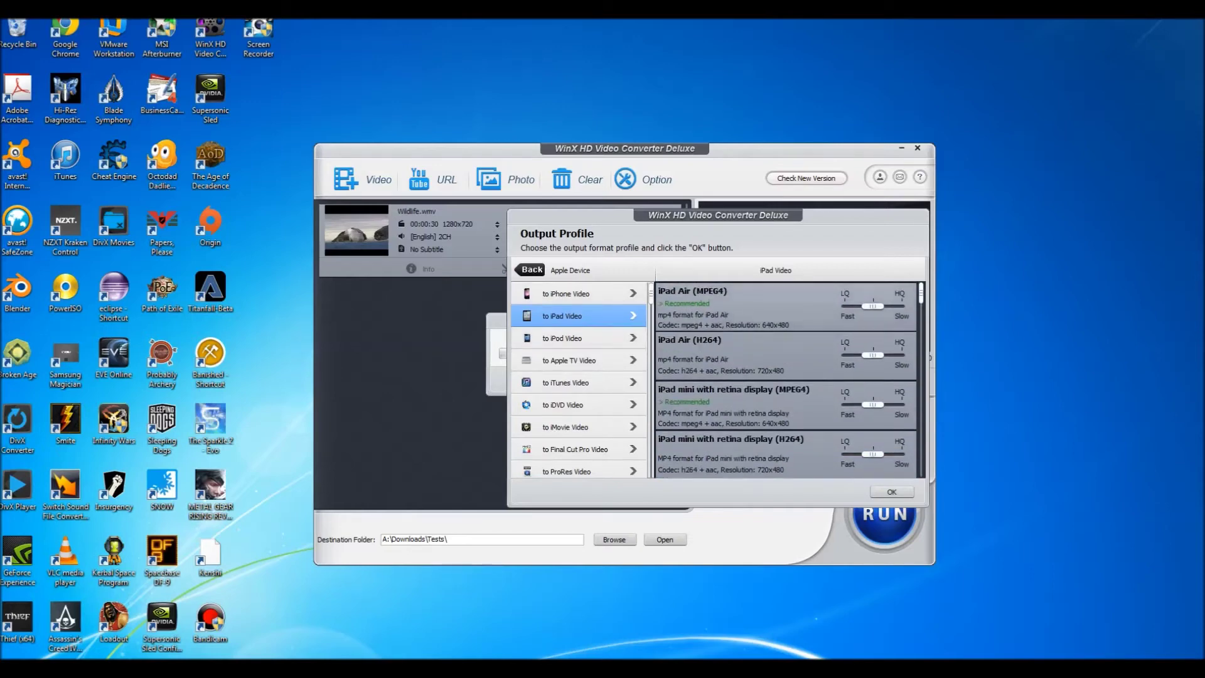
{"action": "left_click_drag", "start_coordinate": [873, 307], "coordinate": [894, 306]}
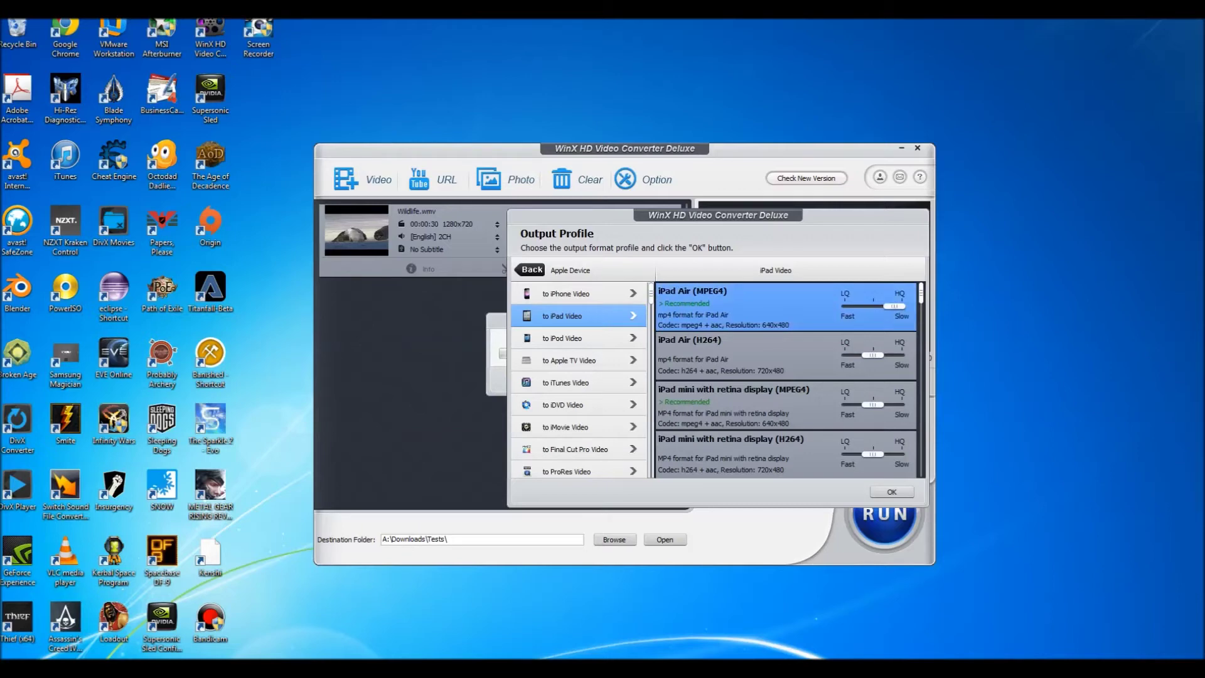
{"action": "left_click", "coordinate": [892, 492]}
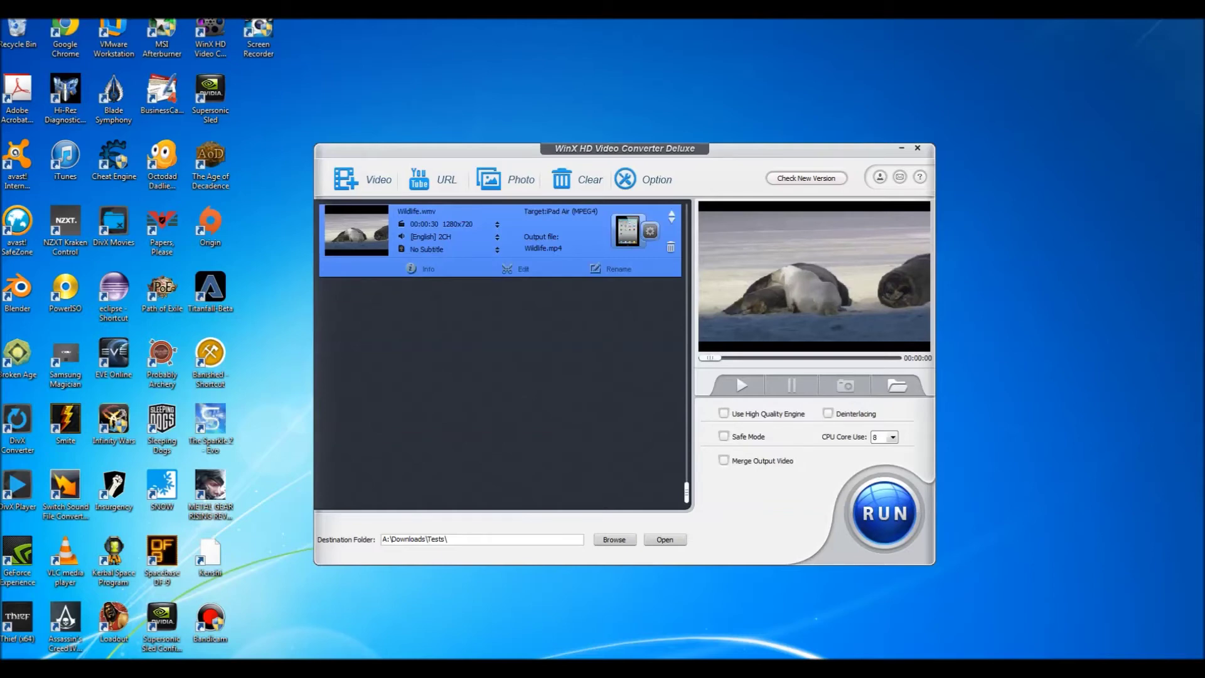
- Open the Wildlife video's iPad Air profile settings, check the video codec choices, and try constant bit rate before returning to variable
{"action": "left_click", "coordinate": [650, 231]}
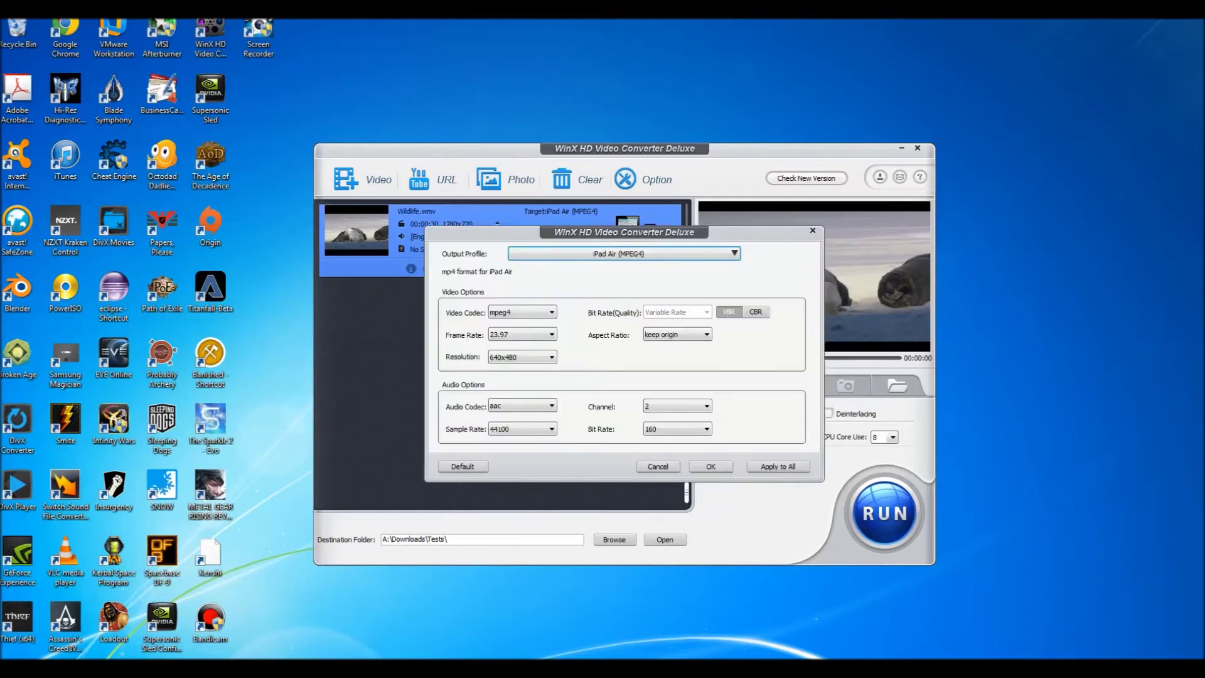
{"action": "left_click_drag", "start_coordinate": [650, 232], "coordinate": [720, 271]}
{"action": "left_click", "coordinate": [600, 351]}
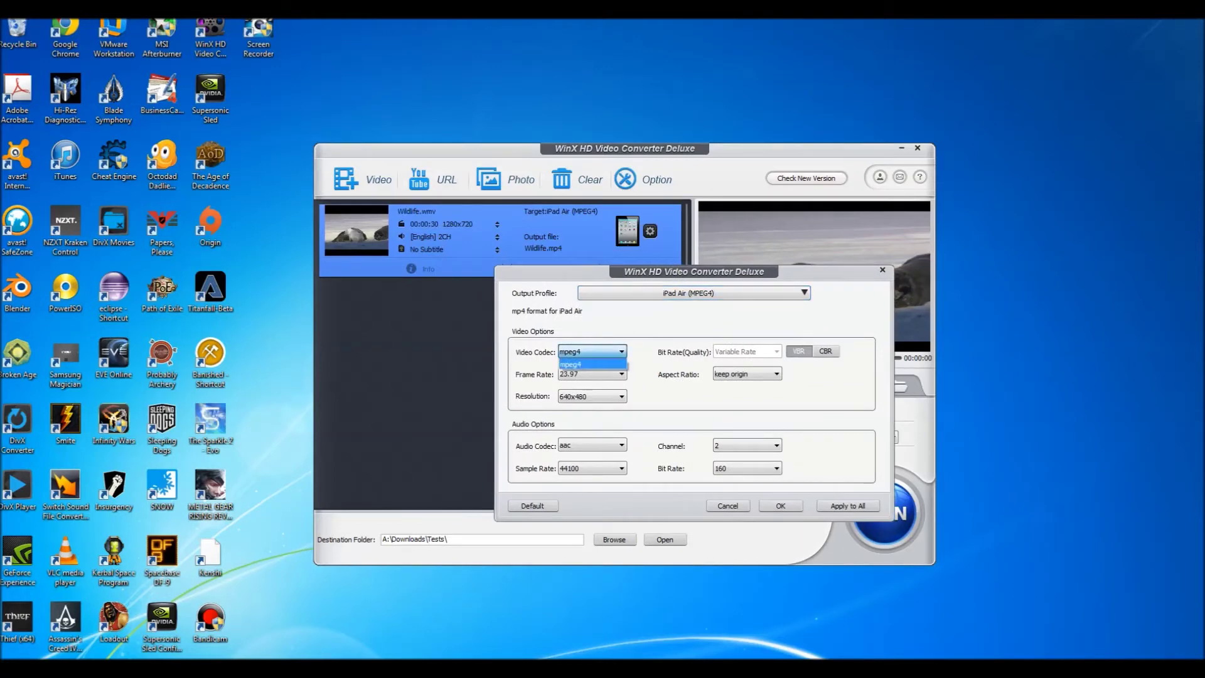
{"action": "left_click", "coordinate": [600, 352]}
{"action": "left_click", "coordinate": [826, 352]}
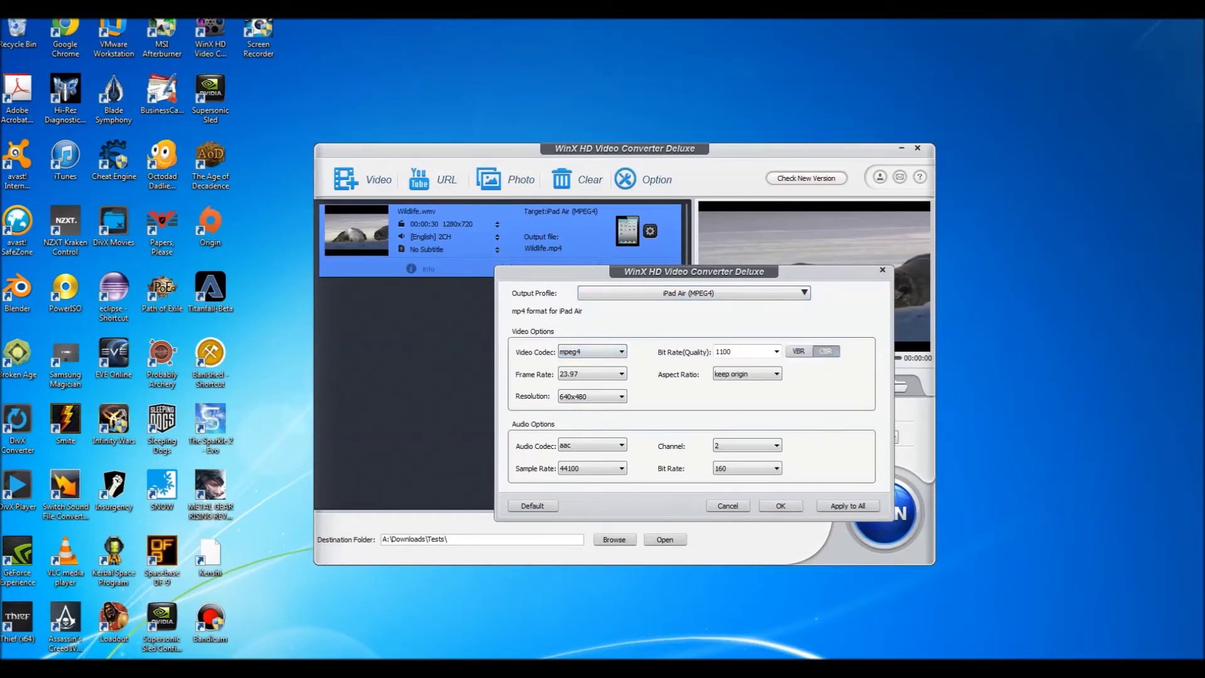
{"action": "left_click", "coordinate": [777, 352]}
{"action": "left_click", "coordinate": [777, 351]}
{"action": "left_click", "coordinate": [734, 370]}
{"action": "left_click", "coordinate": [798, 351]}
- Look through the aspect ratio, frame rate, resolution and audio codec choices, and close the profile settings without saving
{"action": "left_click", "coordinate": [776, 373]}
{"action": "left_click", "coordinate": [735, 383]}
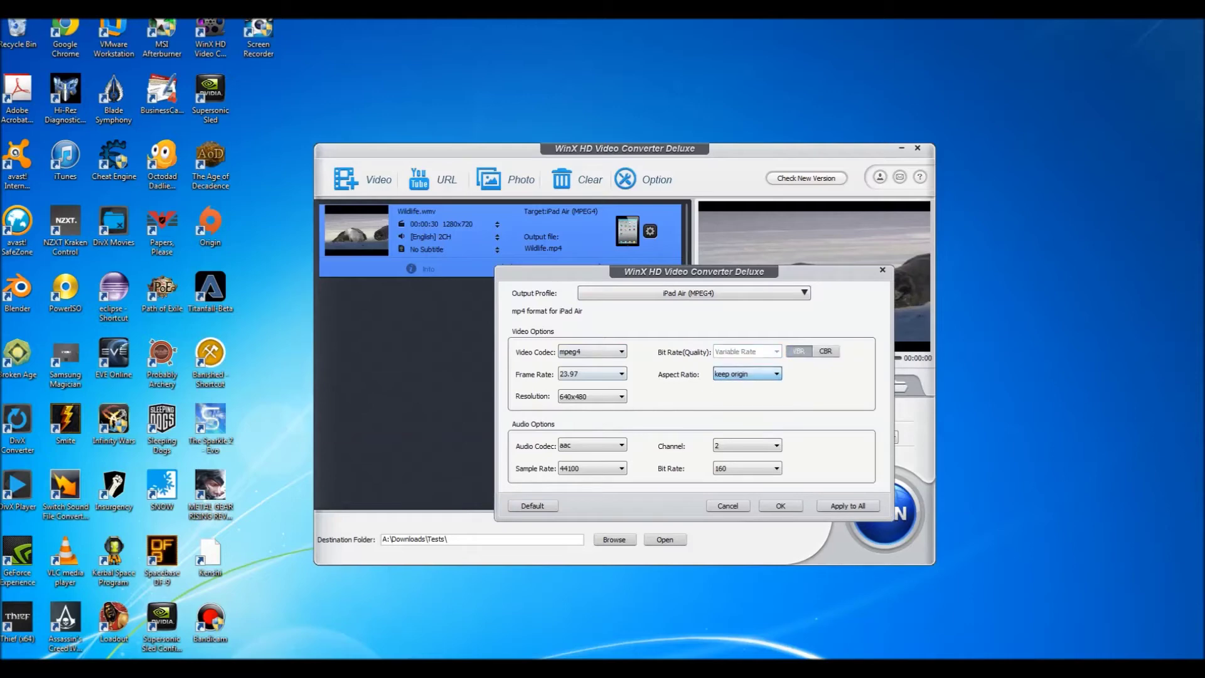
{"action": "left_click", "coordinate": [622, 373]}
{"action": "left_click", "coordinate": [584, 385]}
{"action": "left_click", "coordinate": [622, 396]}
{"action": "left_click", "coordinate": [584, 405]}
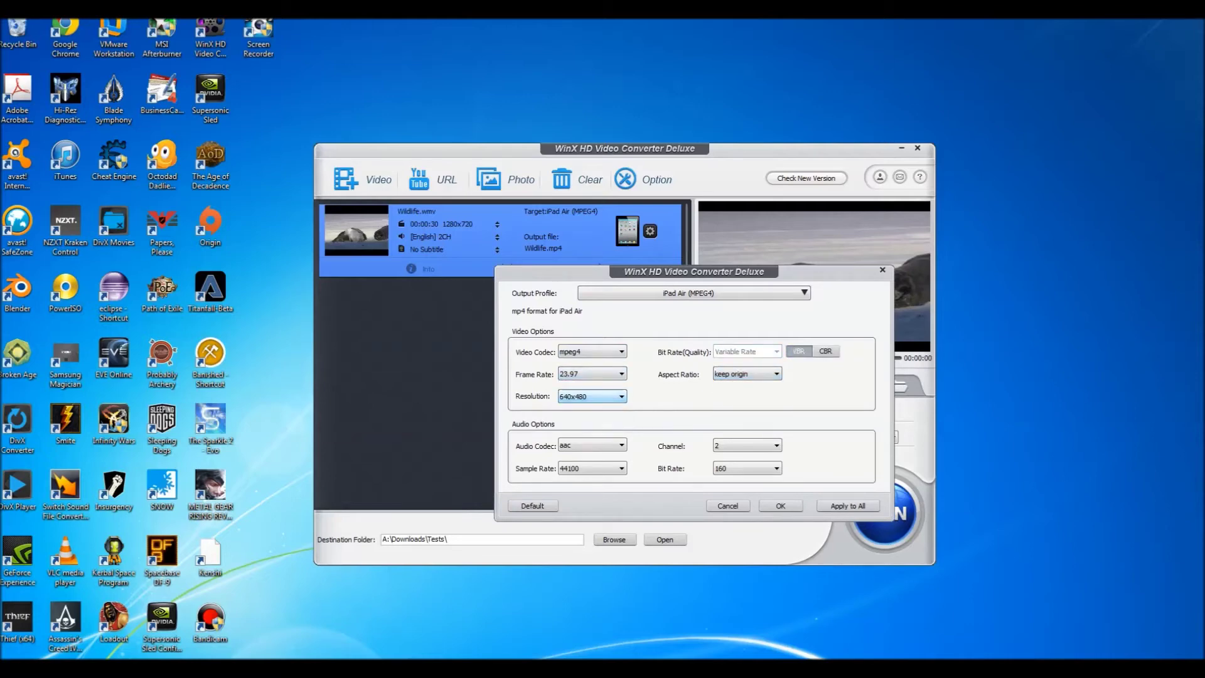
{"action": "left_click", "coordinate": [622, 445]}
{"action": "left_click", "coordinate": [603, 456]}
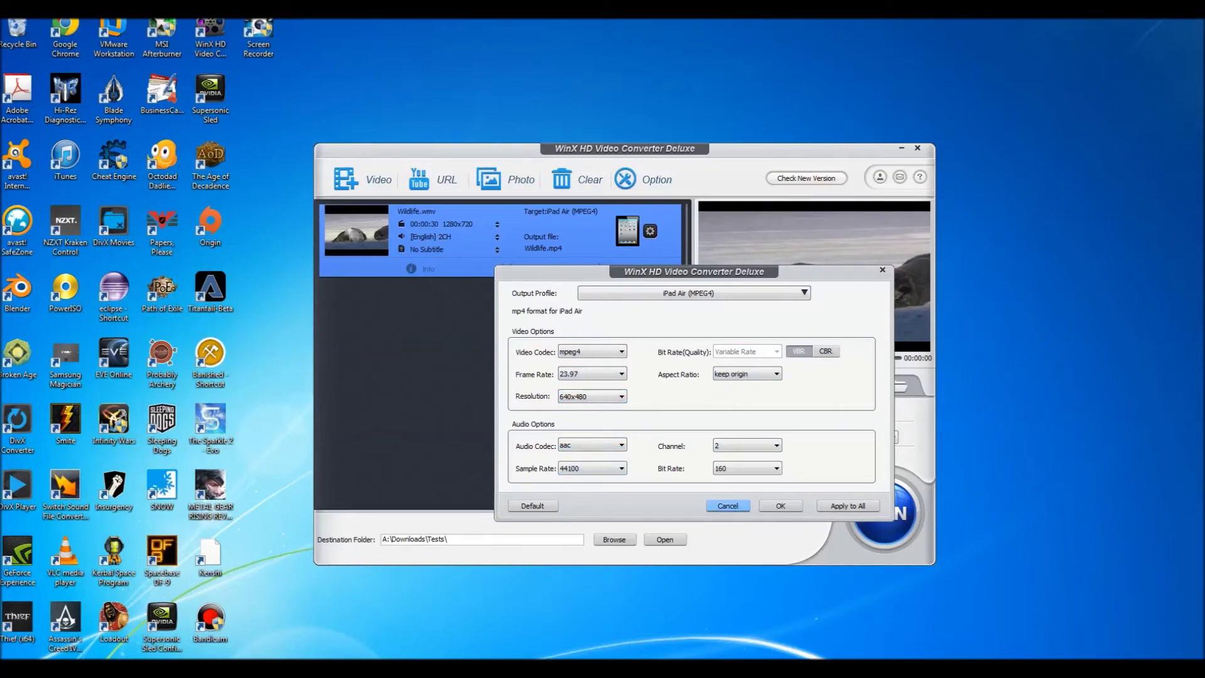
{"action": "left_click", "coordinate": [728, 506]}
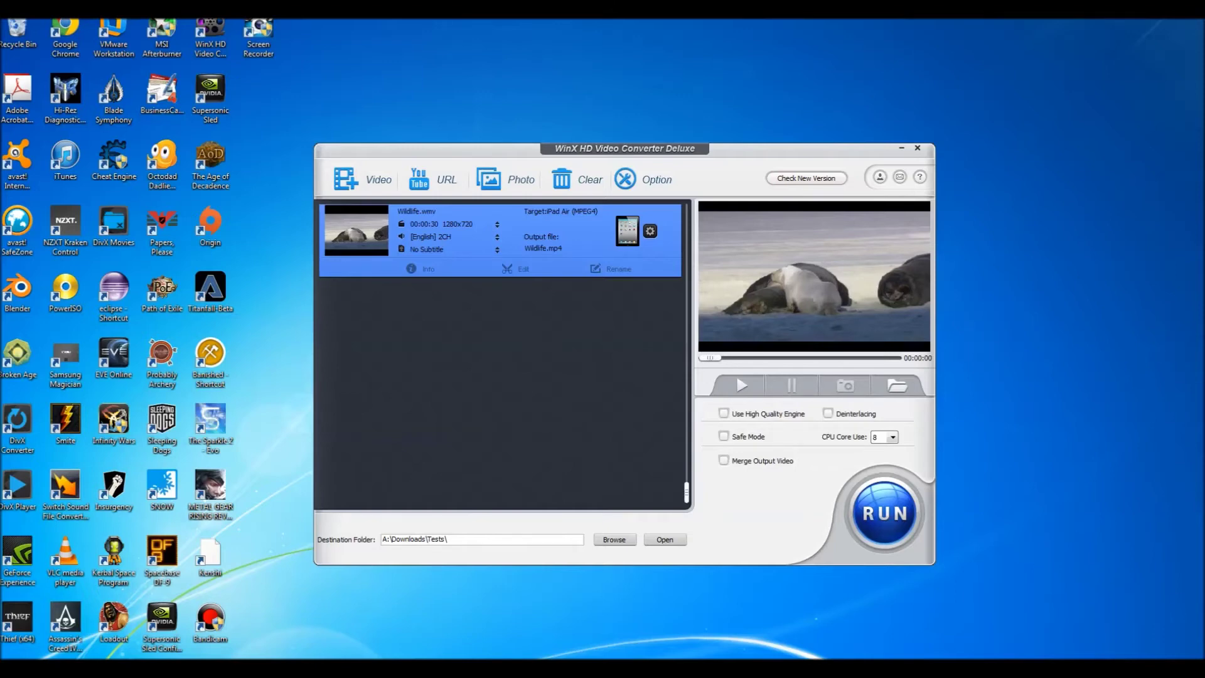
- Review the general options for audio language, conversion completion actions, and output and snapshot folders, and close them
{"action": "left_click_drag", "start_coordinate": [625, 149], "coordinate": [648, 113]}
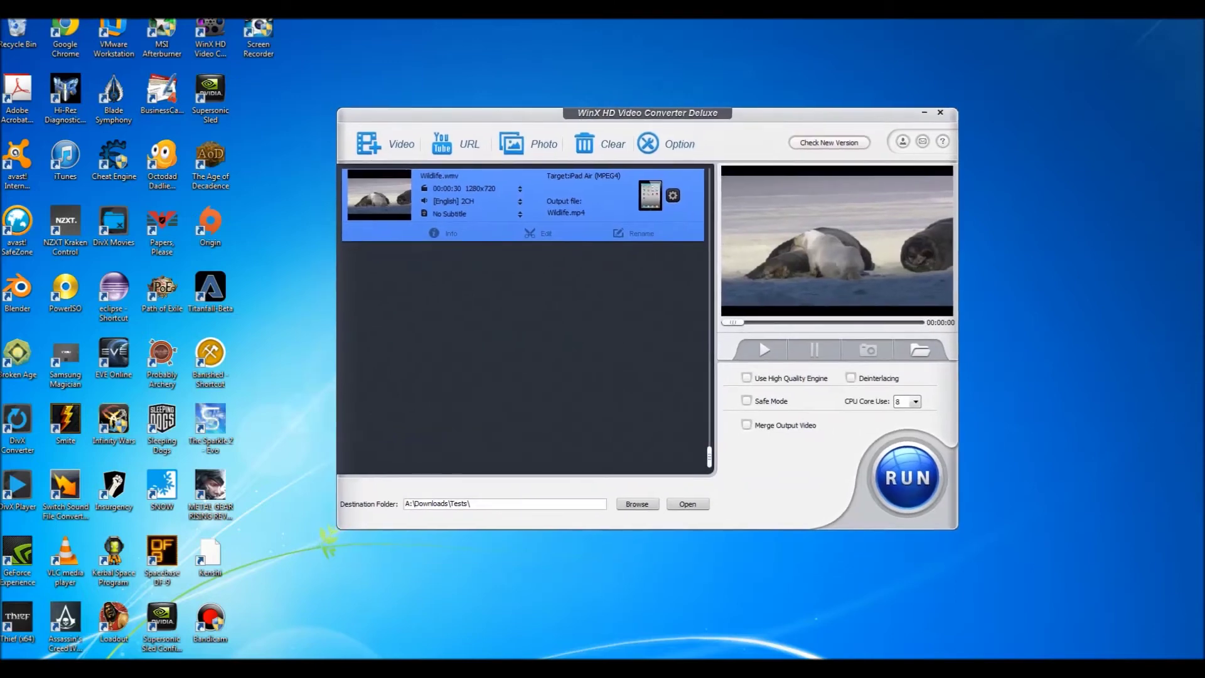
{"action": "left_click", "coordinate": [659, 143]}
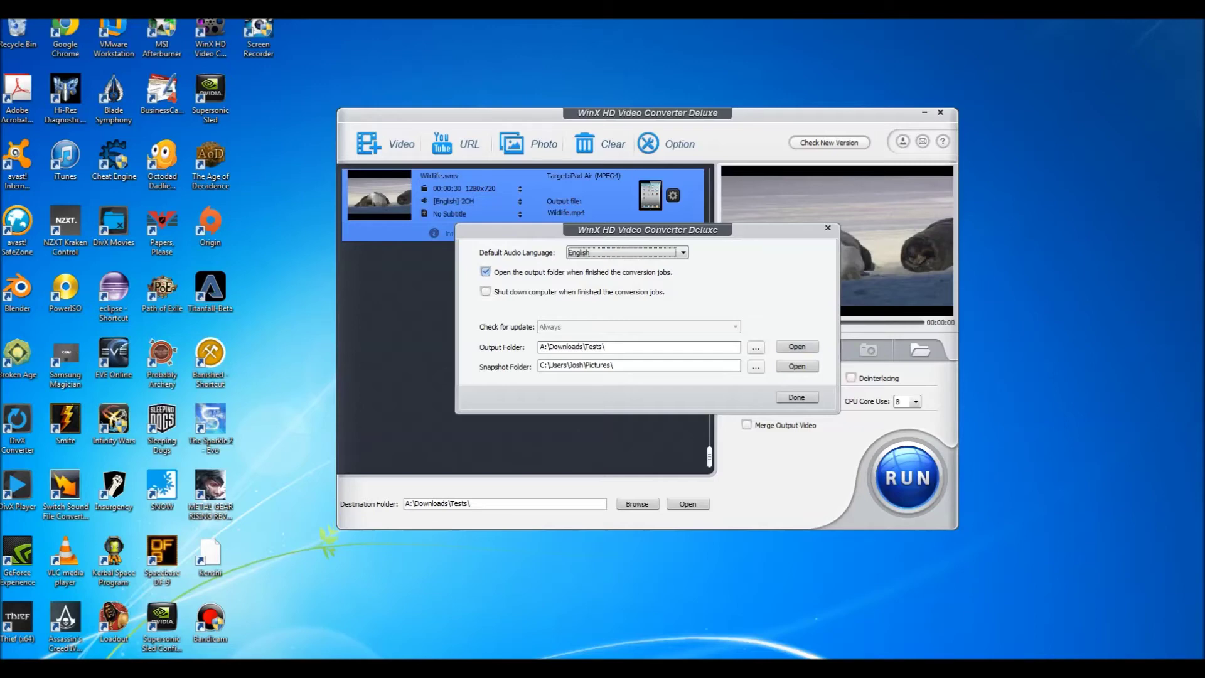
{"action": "left_click", "coordinate": [797, 397]}
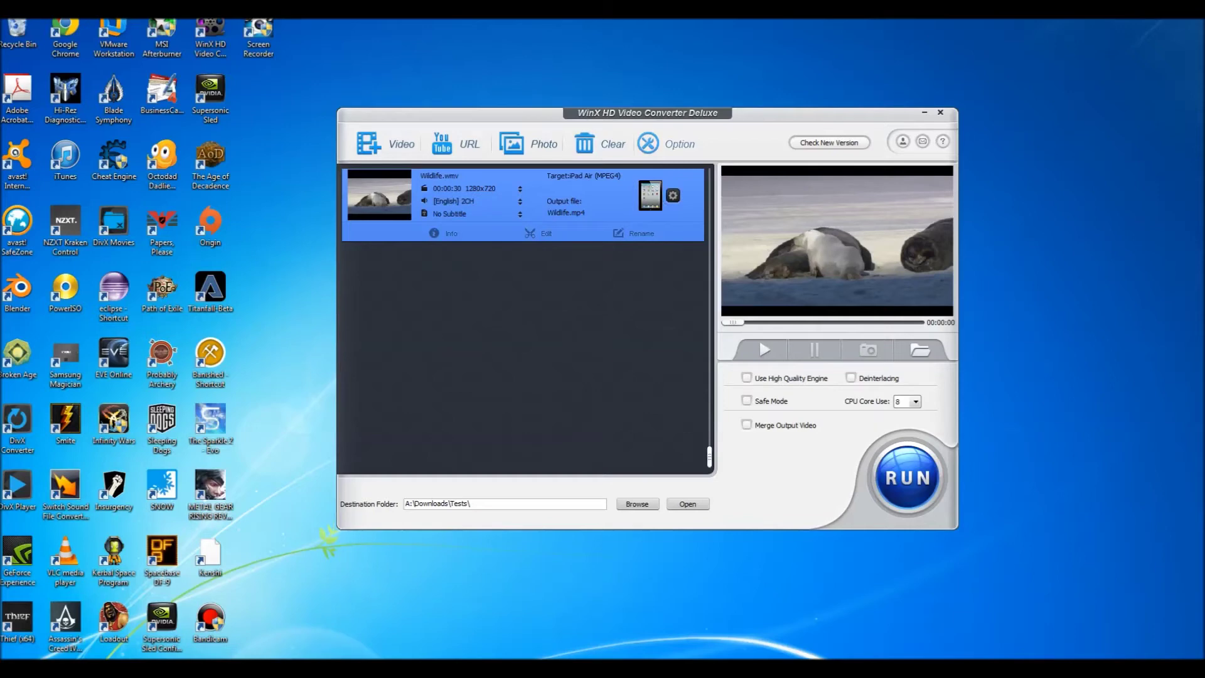
{"action": "left_click", "coordinate": [666, 144]}
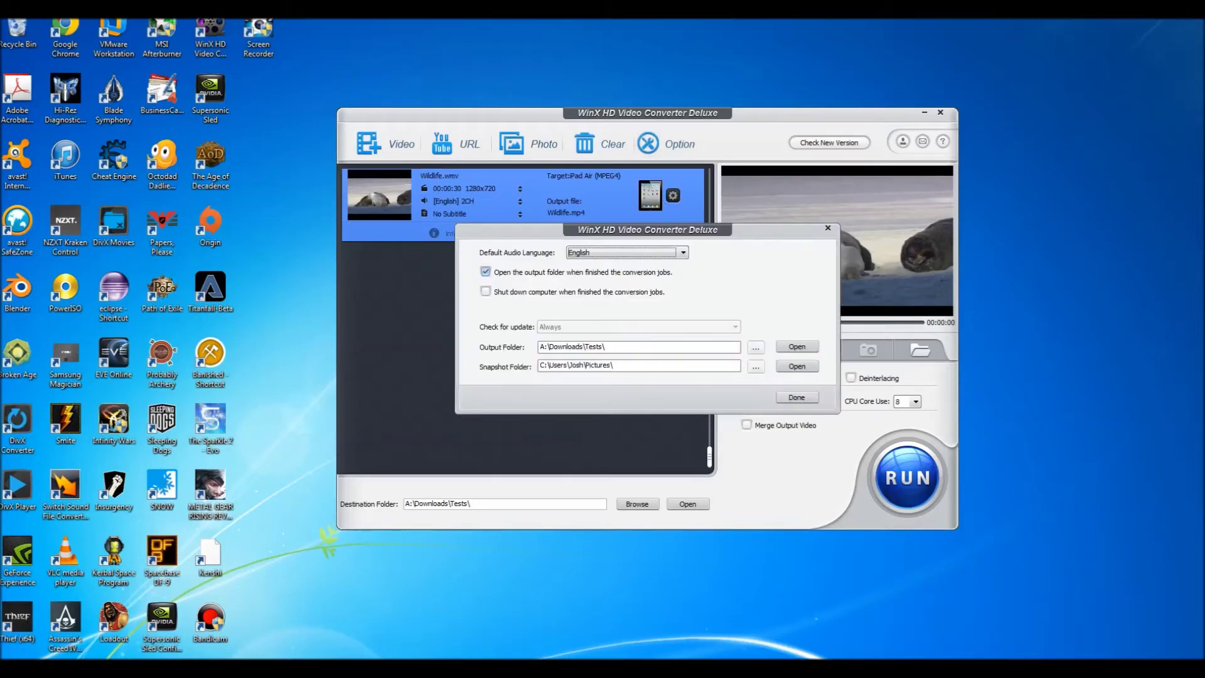
{"action": "left_click", "coordinate": [797, 397]}
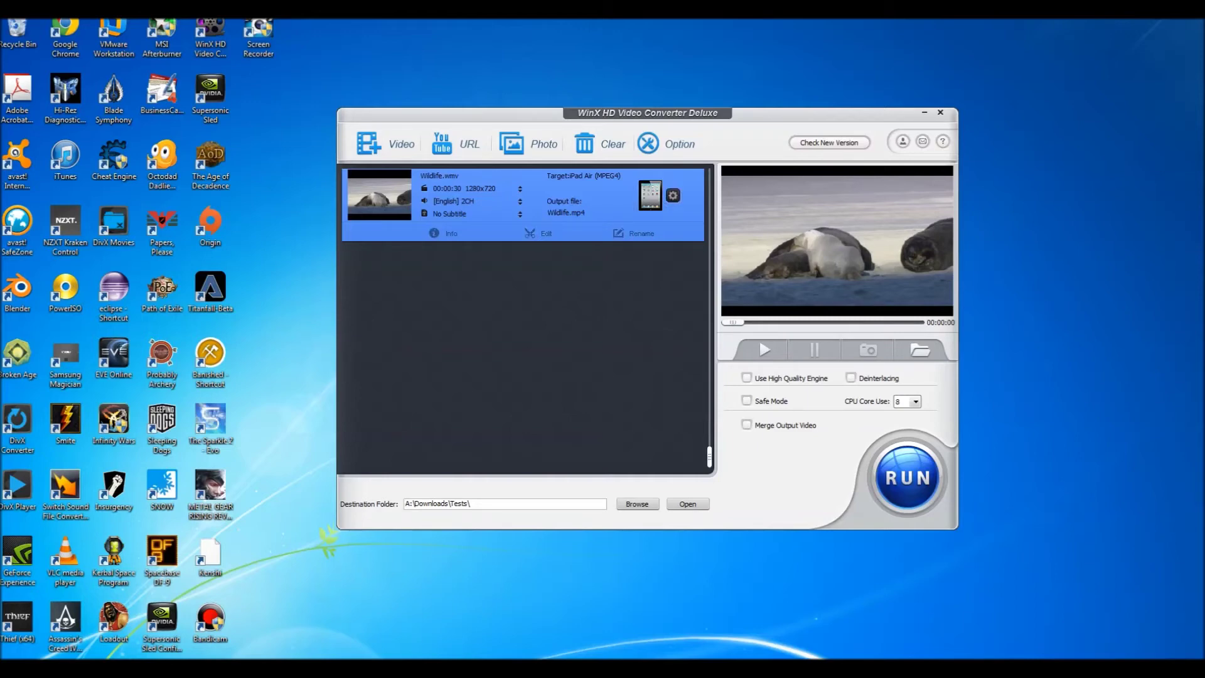
{"action": "mouse_move", "coordinate": [647, 113]}
{"action": "left_mouse_down"}
{"action": "mouse_move", "coordinate": [645, 124]}
{"action": "mouse_move", "coordinate": [618, 118]}
{"action": "mouse_move", "coordinate": [548, 74]}
{"action": "mouse_move", "coordinate": [607, 90]}
{"action": "mouse_move", "coordinate": [622, 75]}
{"action": "mouse_move", "coordinate": [598, 47]}
{"action": "mouse_move", "coordinate": [632, 100]}
{"action": "left_mouse_up"}
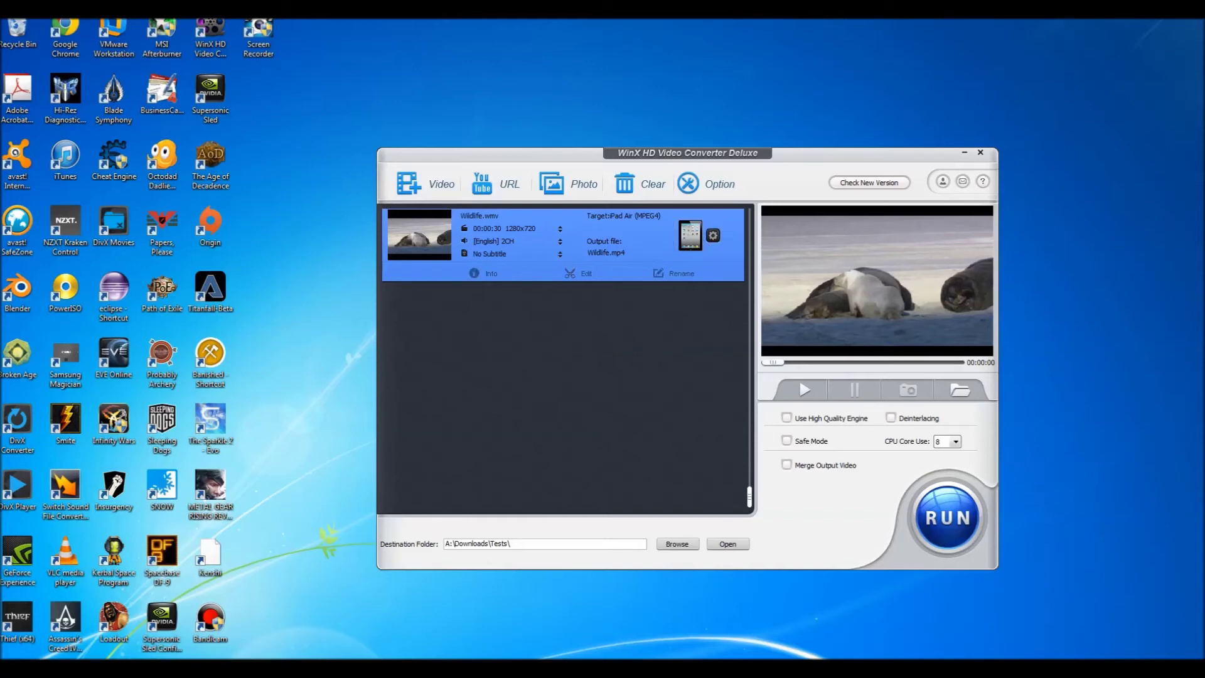
{"action": "mouse_move", "coordinate": [687, 154]}
{"action": "left_mouse_down"}
{"action": "mouse_move", "coordinate": [730, 140]}
{"action": "mouse_move", "coordinate": [606, 149]}
{"action": "mouse_move", "coordinate": [542, 87]}
{"action": "mouse_move", "coordinate": [680, 138]}
{"action": "left_mouse_up"}
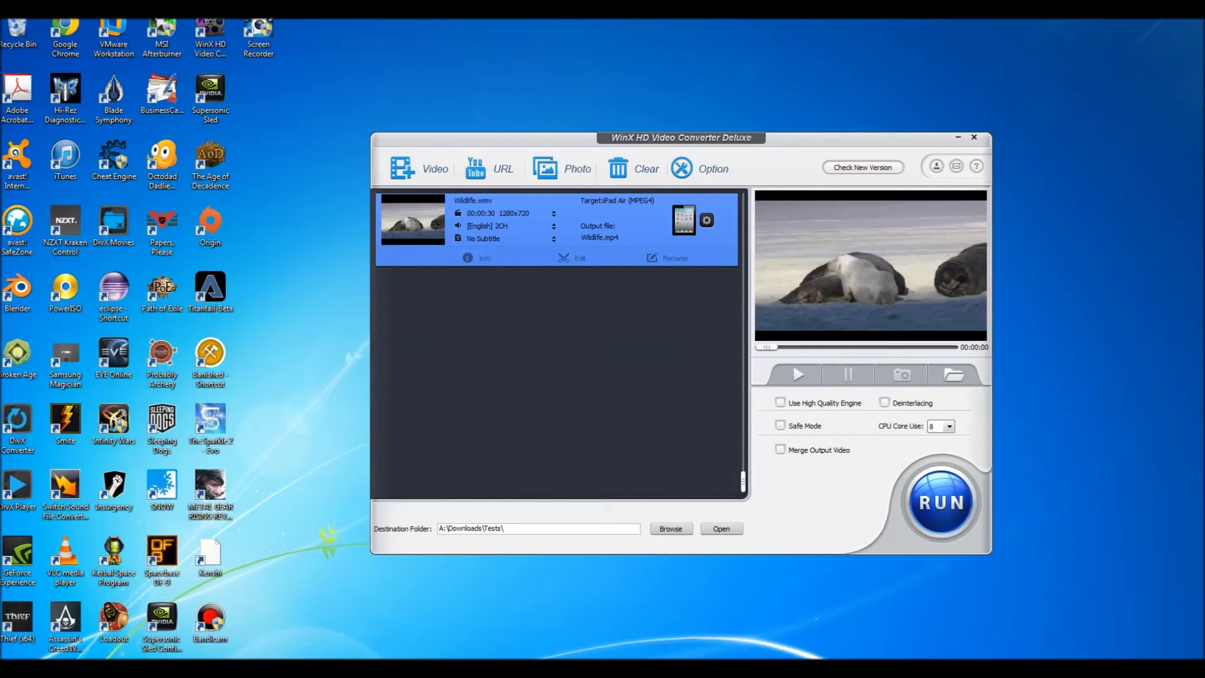
{"action": "left_click_drag", "start_coordinate": [681, 138], "coordinate": [664, 120]}
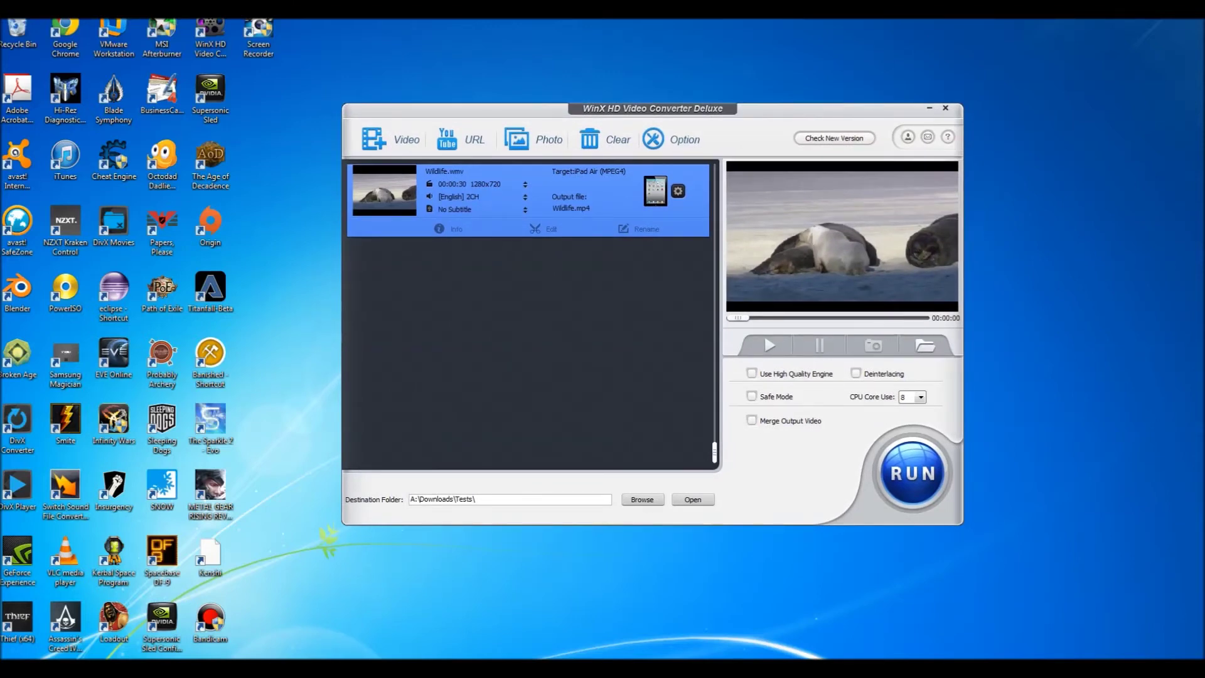
{"action": "left_click_drag", "start_coordinate": [652, 108], "coordinate": [548, 75]}
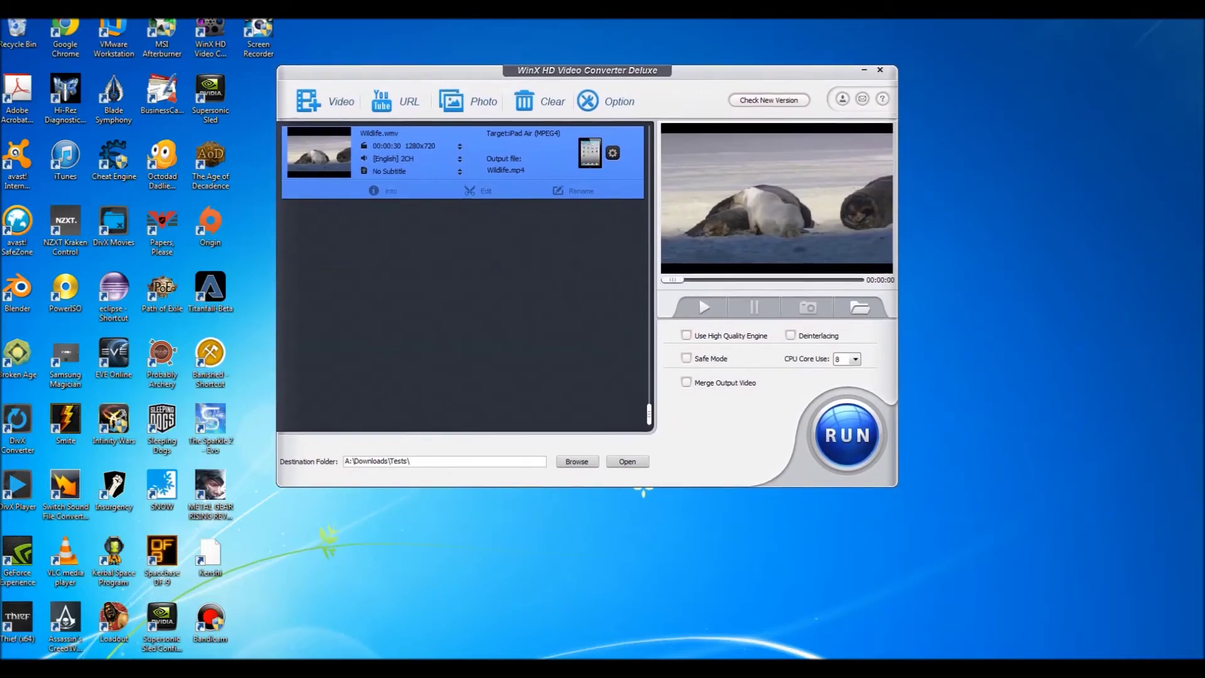
{"action": "left_click_drag", "start_coordinate": [589, 70], "coordinate": [619, 84]}
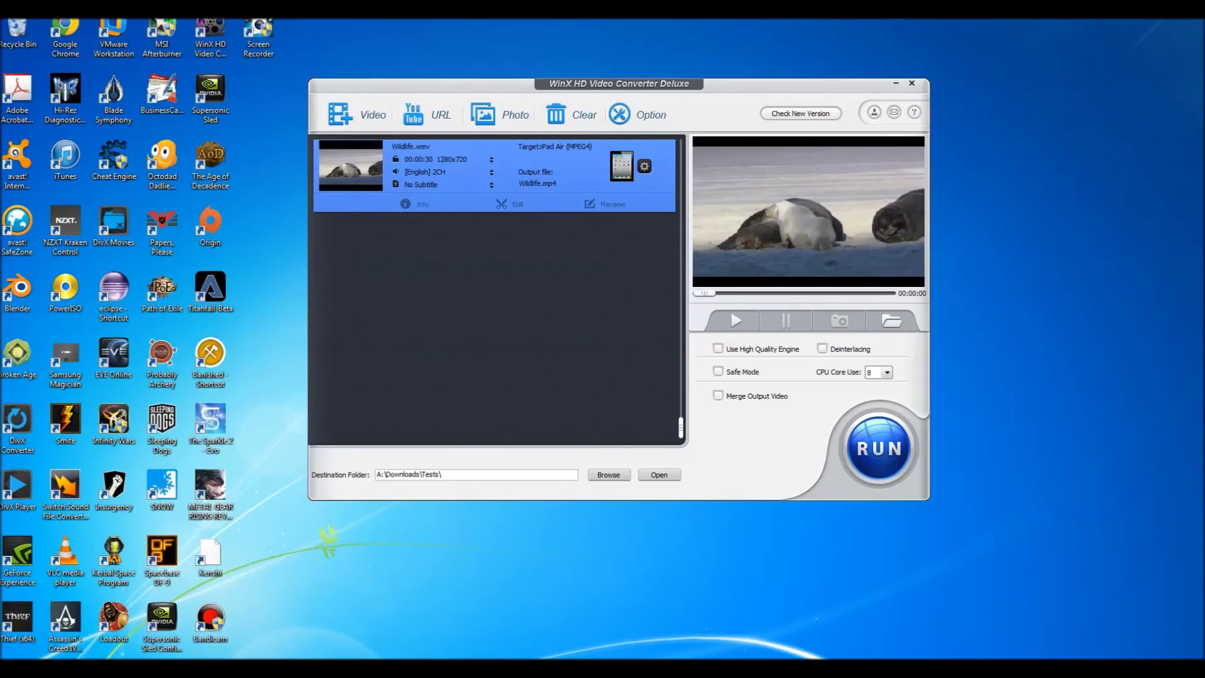
- Open the Wildlife video for editing, pause its preview, and look through the crop and expand, trim, subtitle and audio volume settings
{"action": "left_click", "coordinate": [511, 204]}
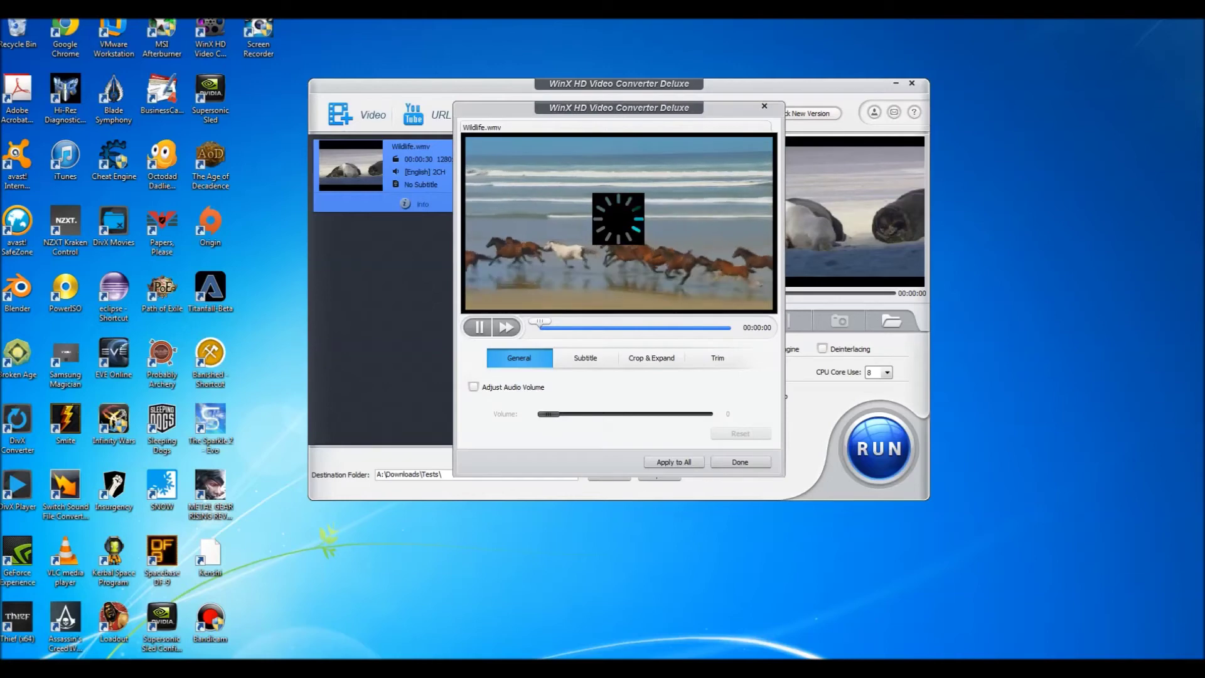
{"action": "left_click", "coordinate": [479, 327]}
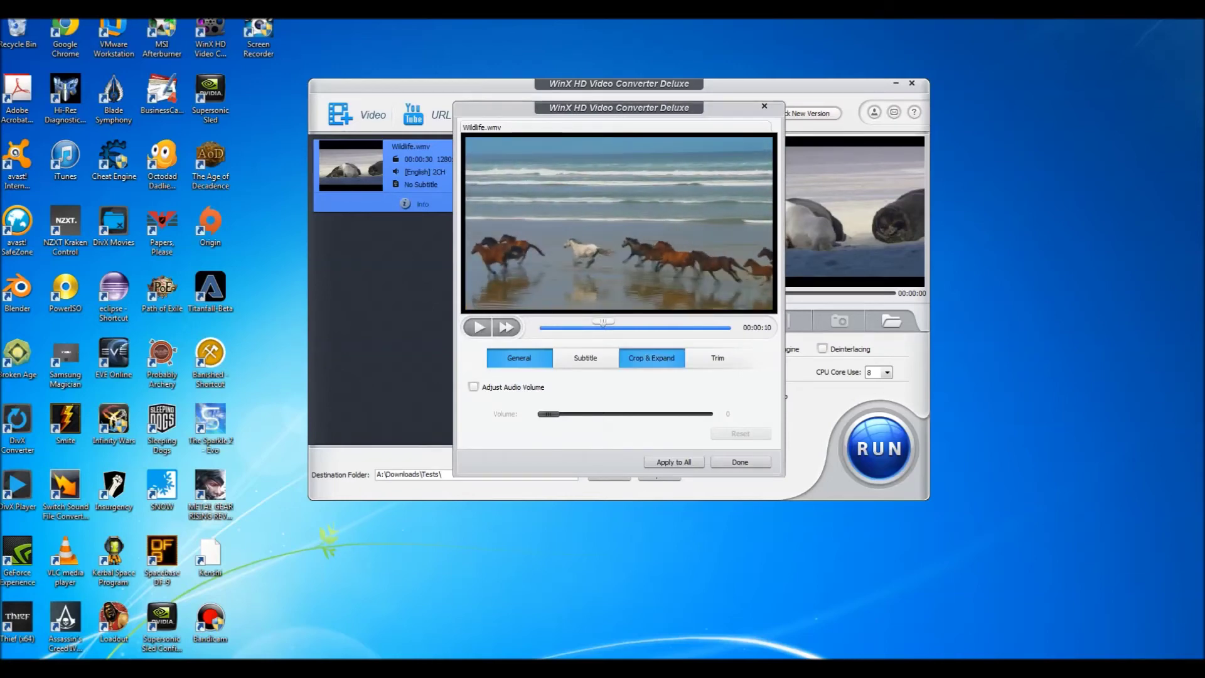
{"action": "left_click", "coordinate": [652, 357]}
{"action": "left_click", "coordinate": [718, 358]}
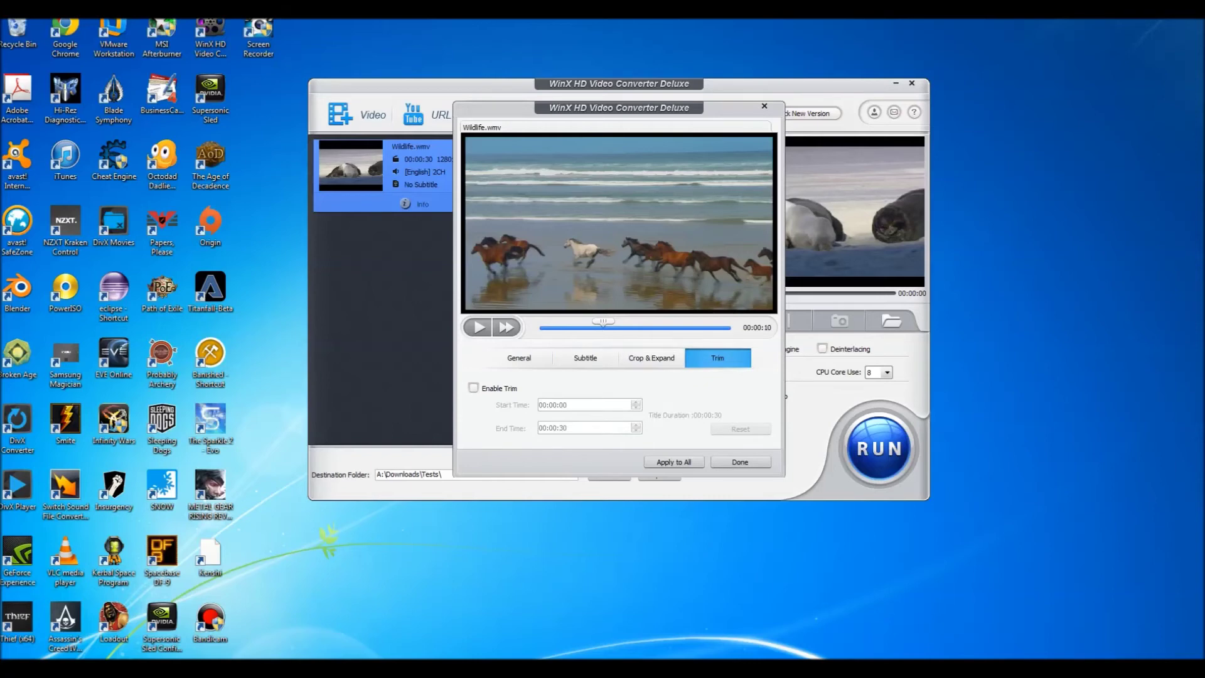
{"action": "left_click", "coordinate": [586, 358]}
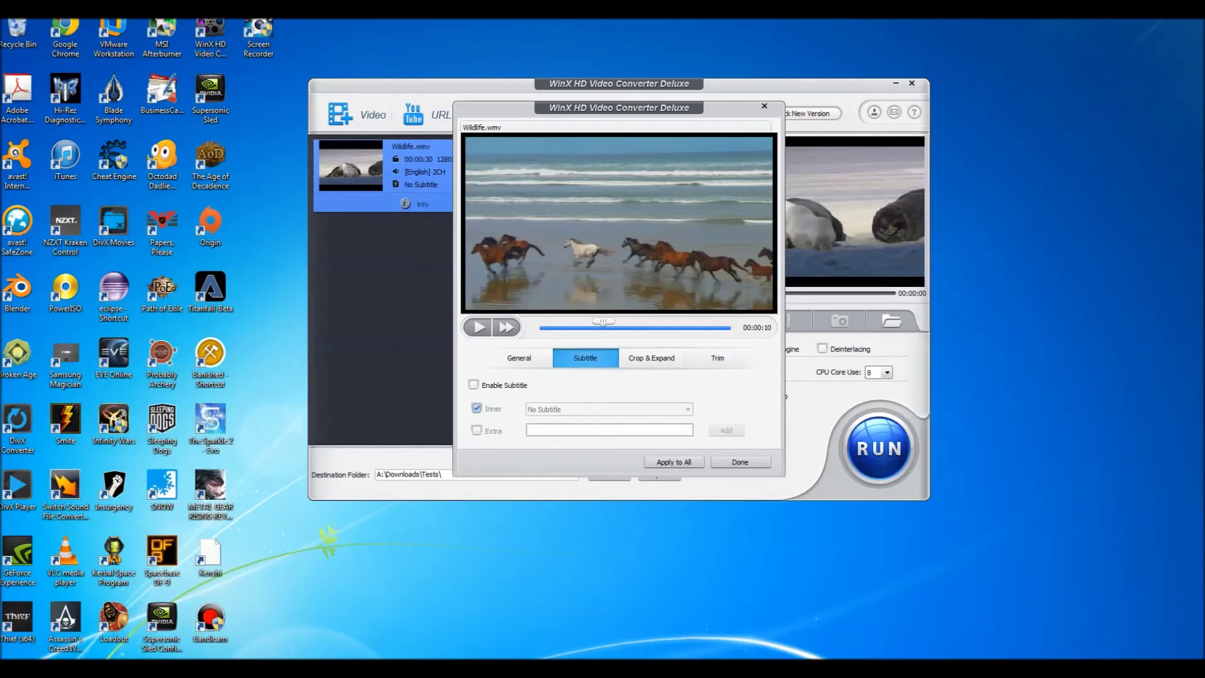
{"action": "left_click", "coordinate": [519, 357]}
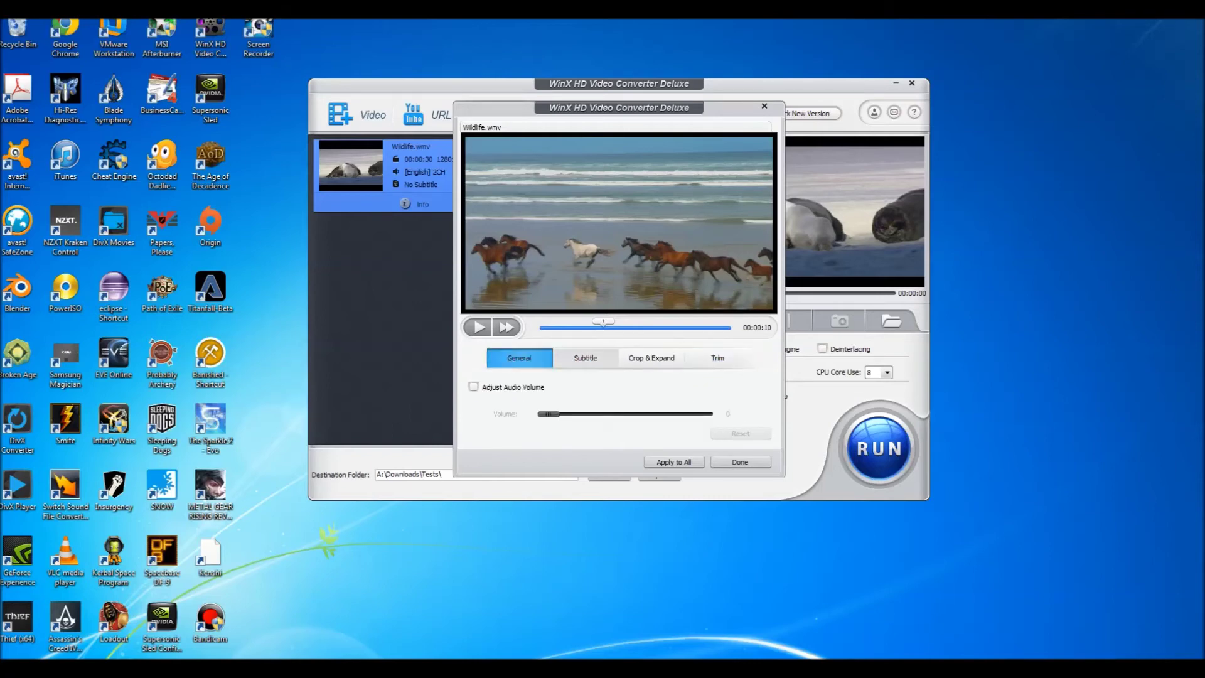
{"action": "left_click", "coordinate": [585, 358]}
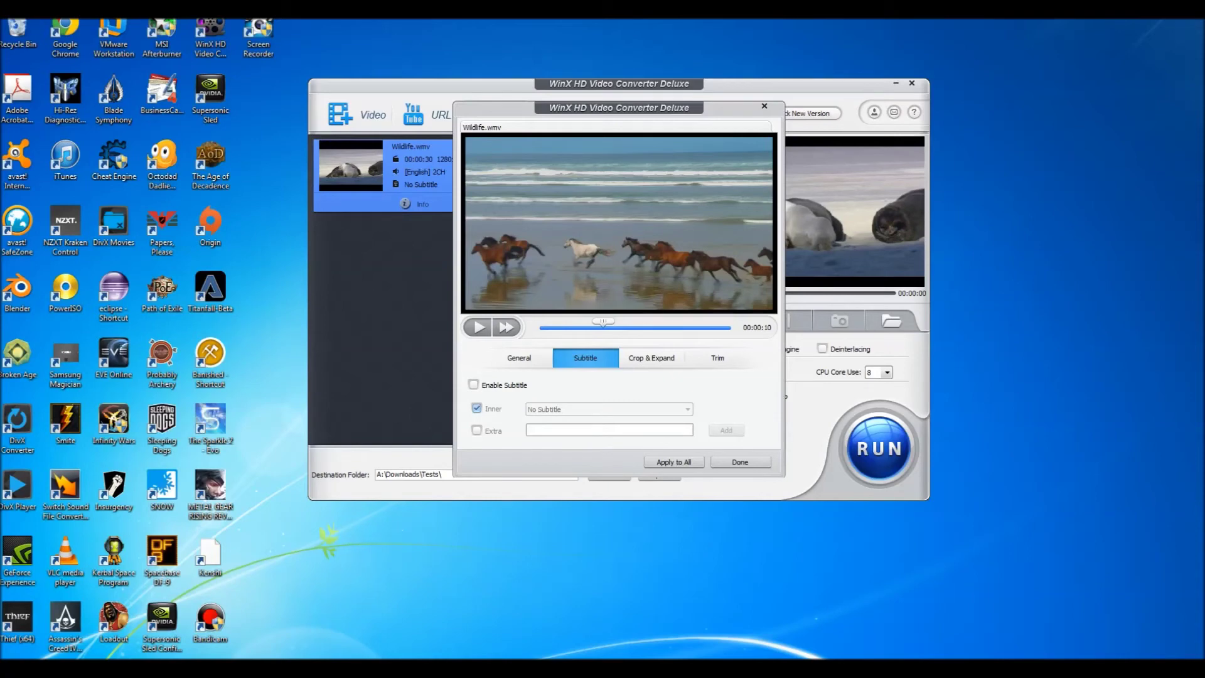
- Try enabling subtitles for the Wildlife video, check the inner subtitle choices, turn subtitles off again, and finish editing
{"action": "left_click_drag", "start_coordinate": [619, 108], "coordinate": [617, 140]}
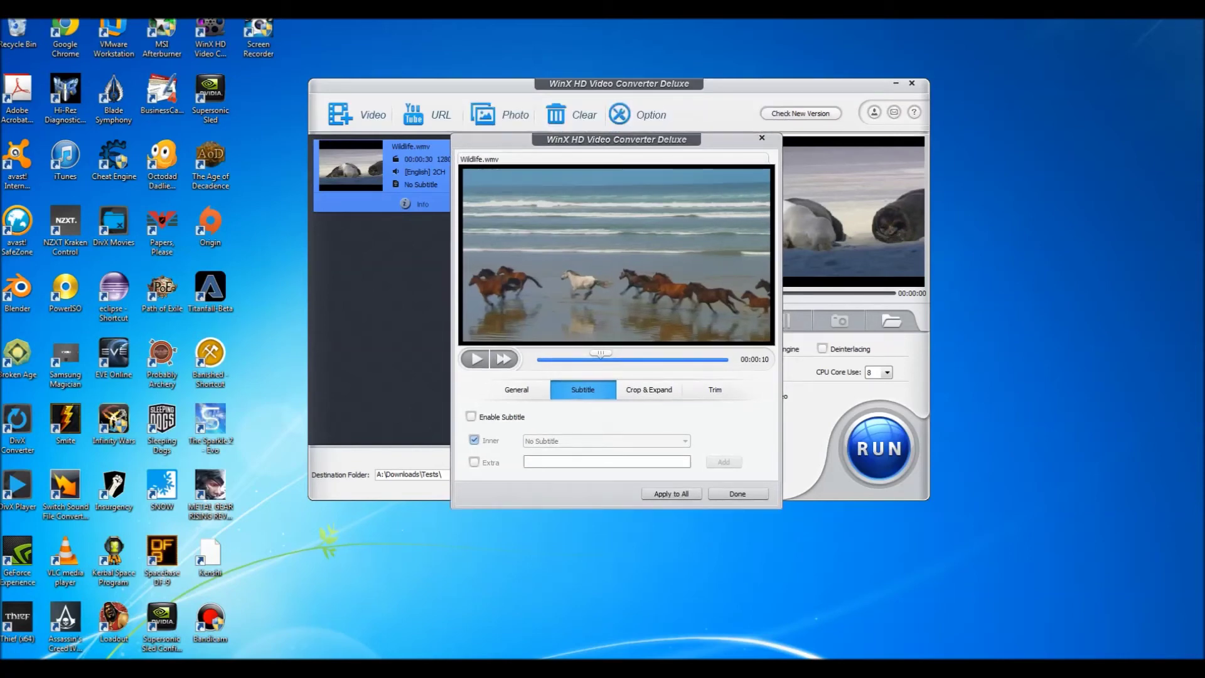
{"action": "left_click_drag", "start_coordinate": [616, 140], "coordinate": [649, 164]}
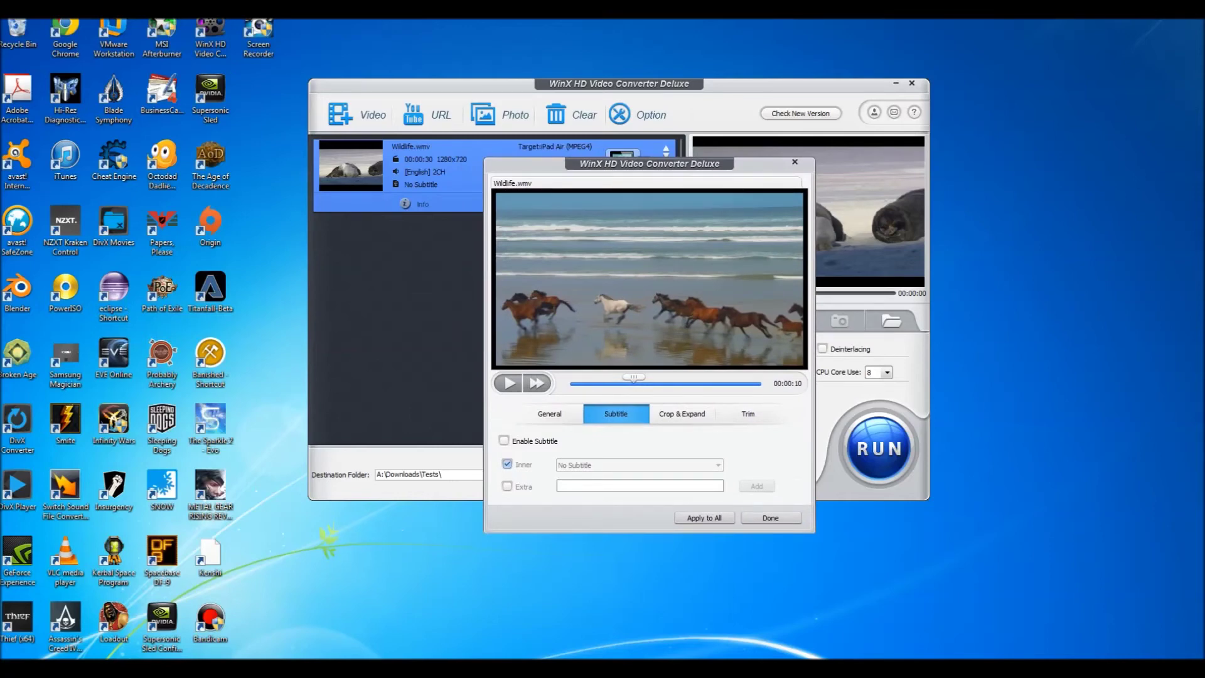
{"action": "left_click", "coordinate": [504, 440]}
{"action": "left_click", "coordinate": [653, 466]}
{"action": "left_click", "coordinate": [652, 467]}
{"action": "left_click", "coordinate": [504, 441]}
{"action": "left_click", "coordinate": [771, 518]}
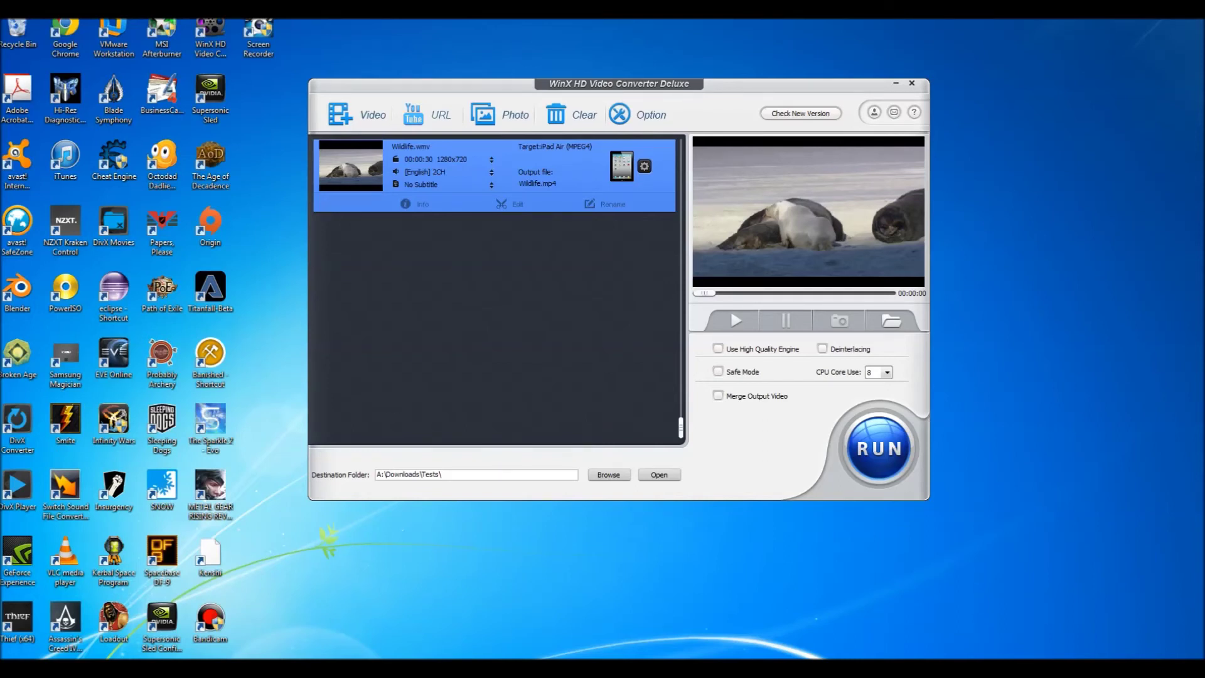
{"action": "left_click_drag", "start_coordinate": [618, 84], "coordinate": [635, 123]}
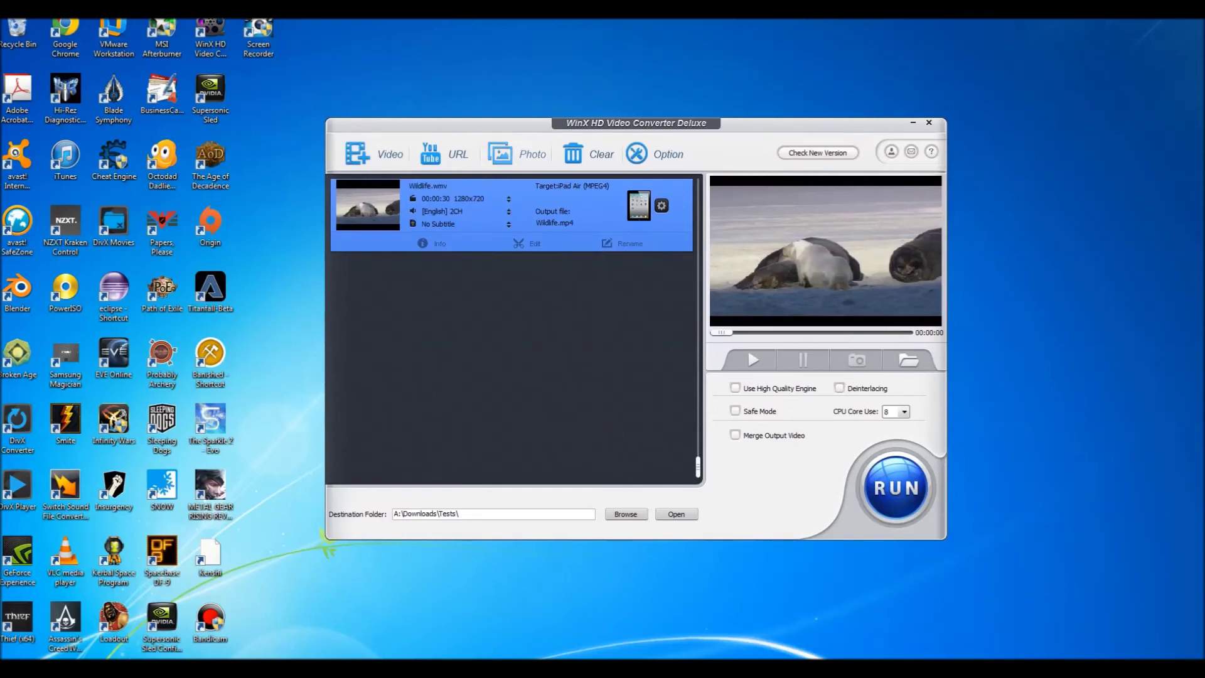
{"action": "left_click", "coordinate": [374, 154]}
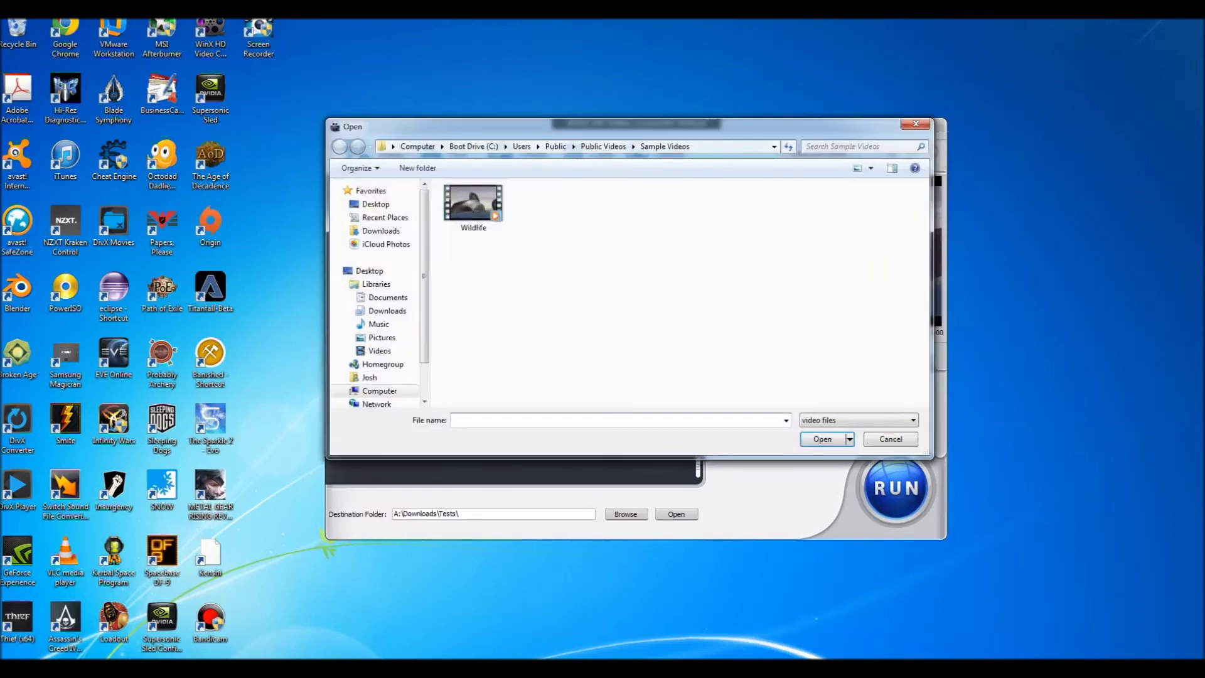
{"action": "left_click", "coordinate": [915, 125]}
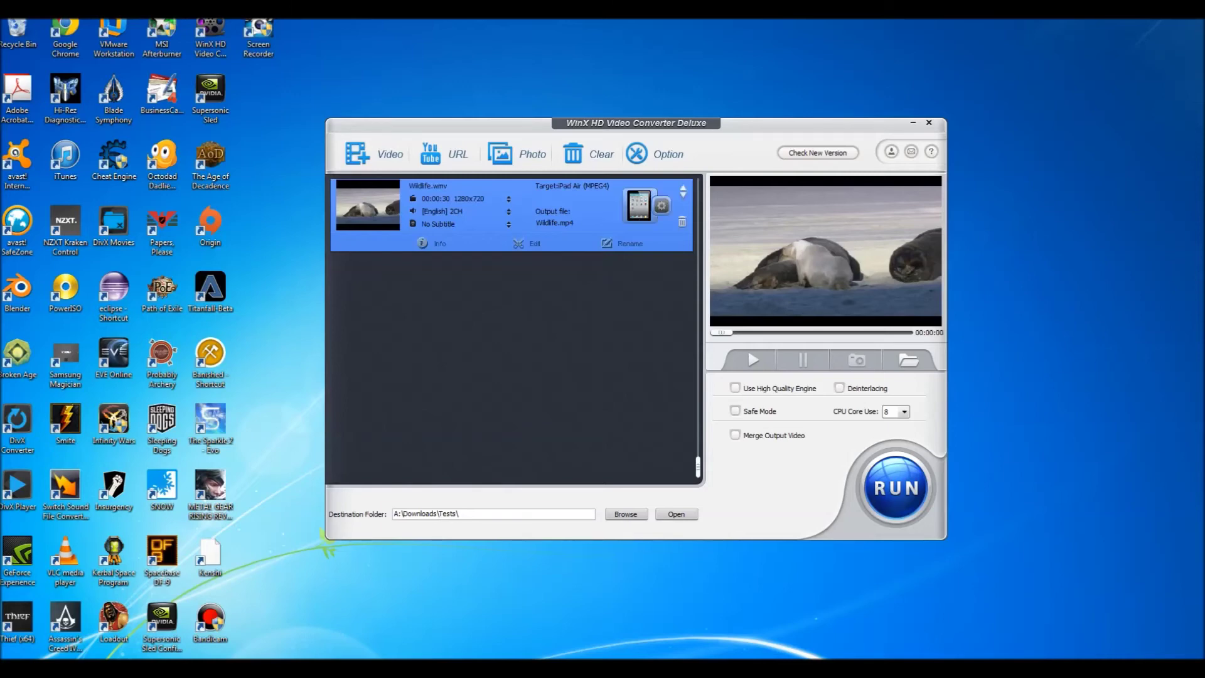
- Set the Wildlife video's output profile to iPod touch 5 (MPEG4) from the iPod Video profiles for Apple devices
{"action": "left_click", "coordinate": [639, 206]}
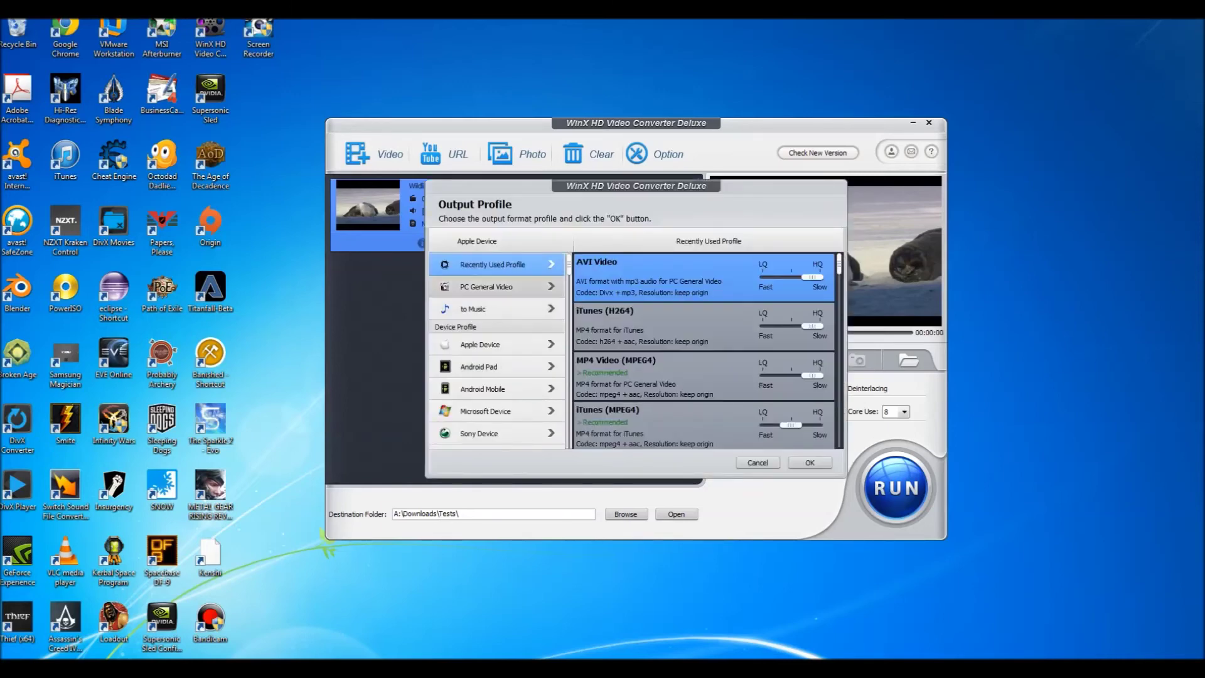
{"action": "left_click", "coordinate": [496, 287]}
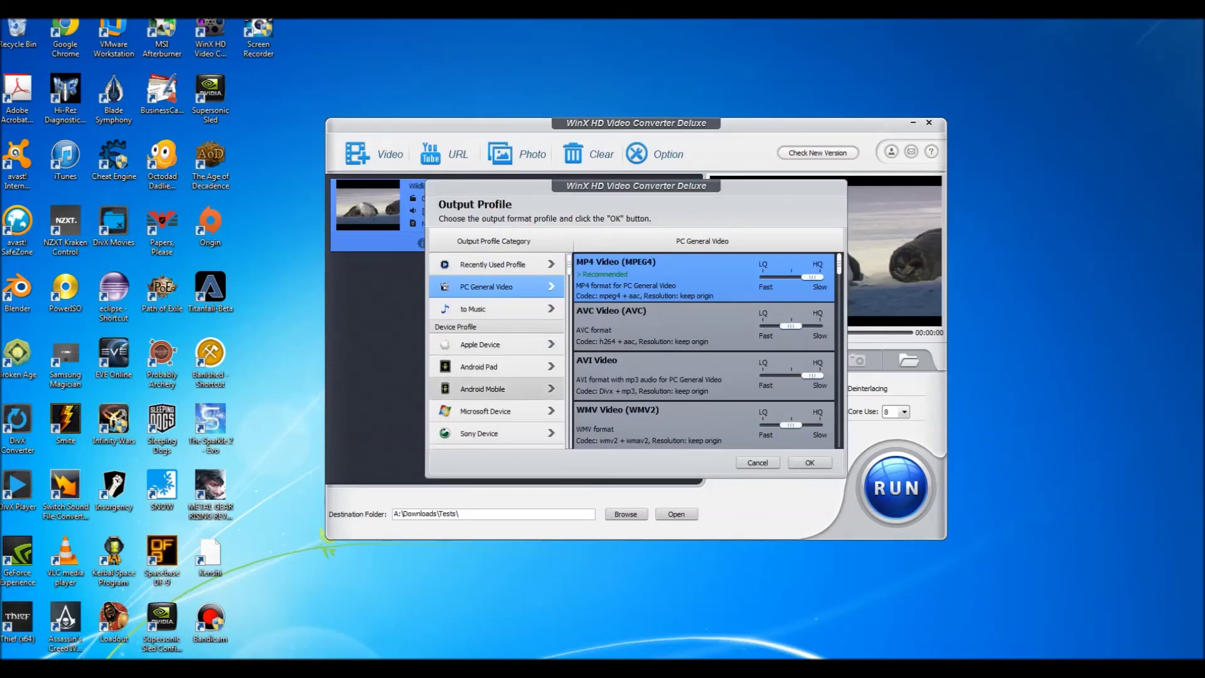
{"action": "scroll", "coordinate": [496, 361], "scroll_direction": "down", "scroll_amount": 1}
{"action": "left_click", "coordinate": [496, 323]}
{"action": "left_click", "coordinate": [496, 309]}
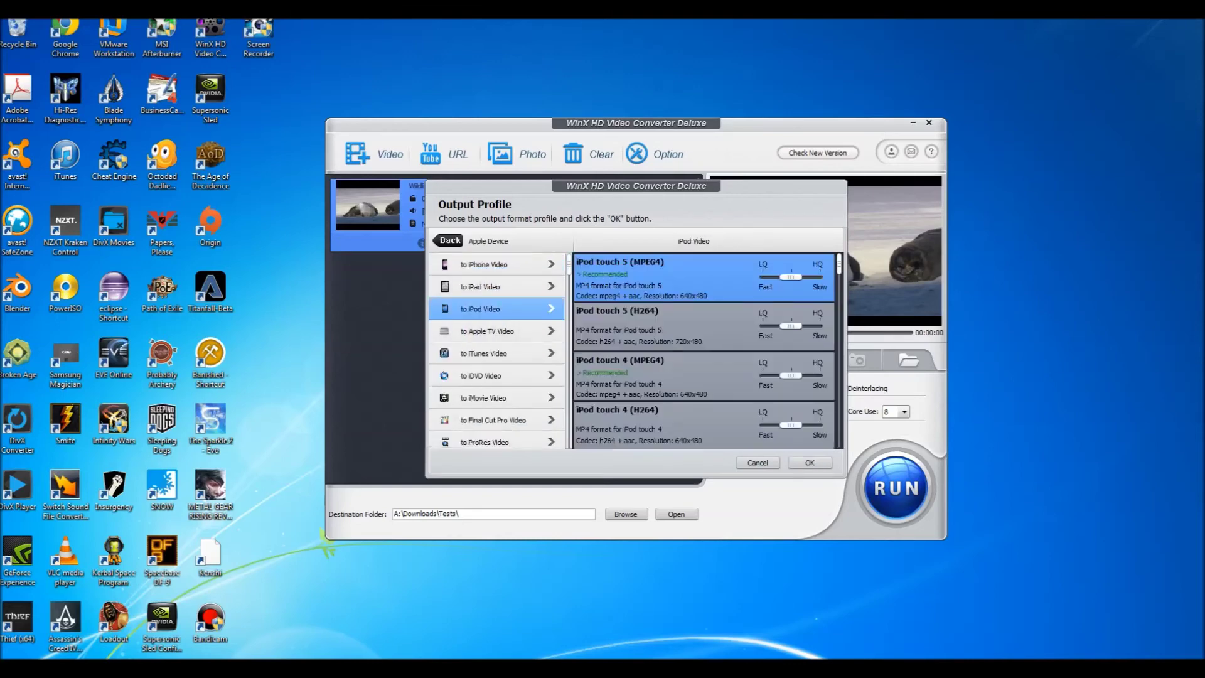
{"action": "left_click", "coordinate": [810, 462]}
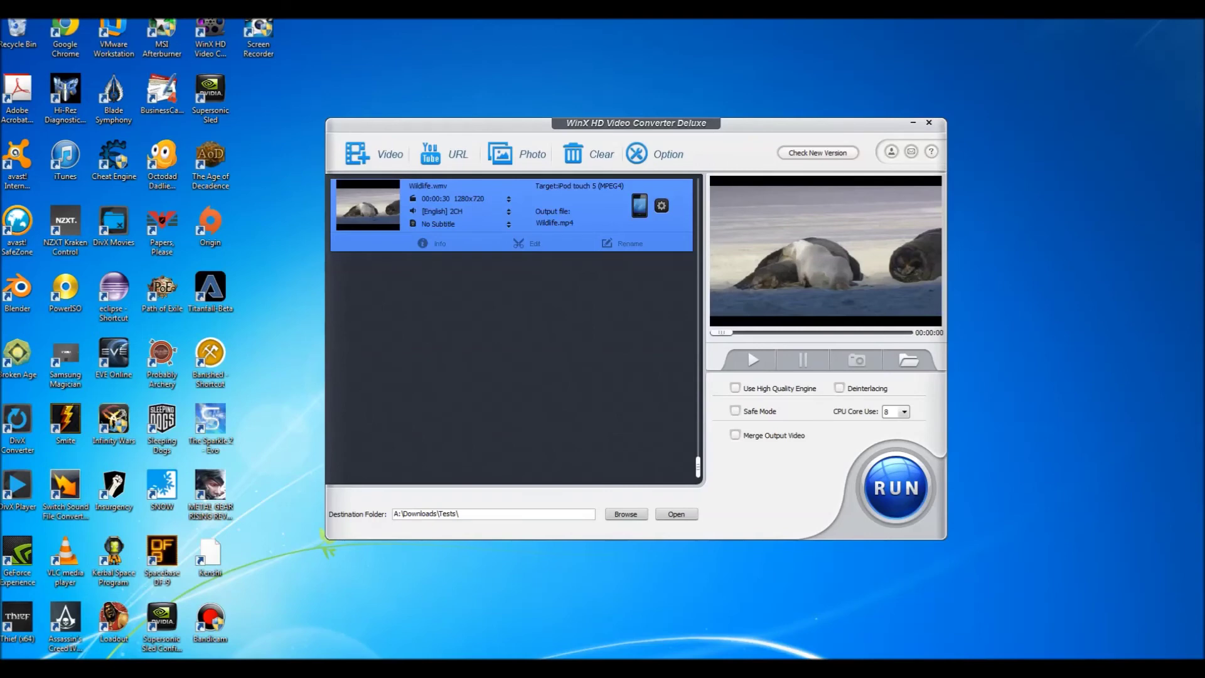
{"action": "left_click_drag", "start_coordinate": [493, 126], "coordinate": [486, 98]}
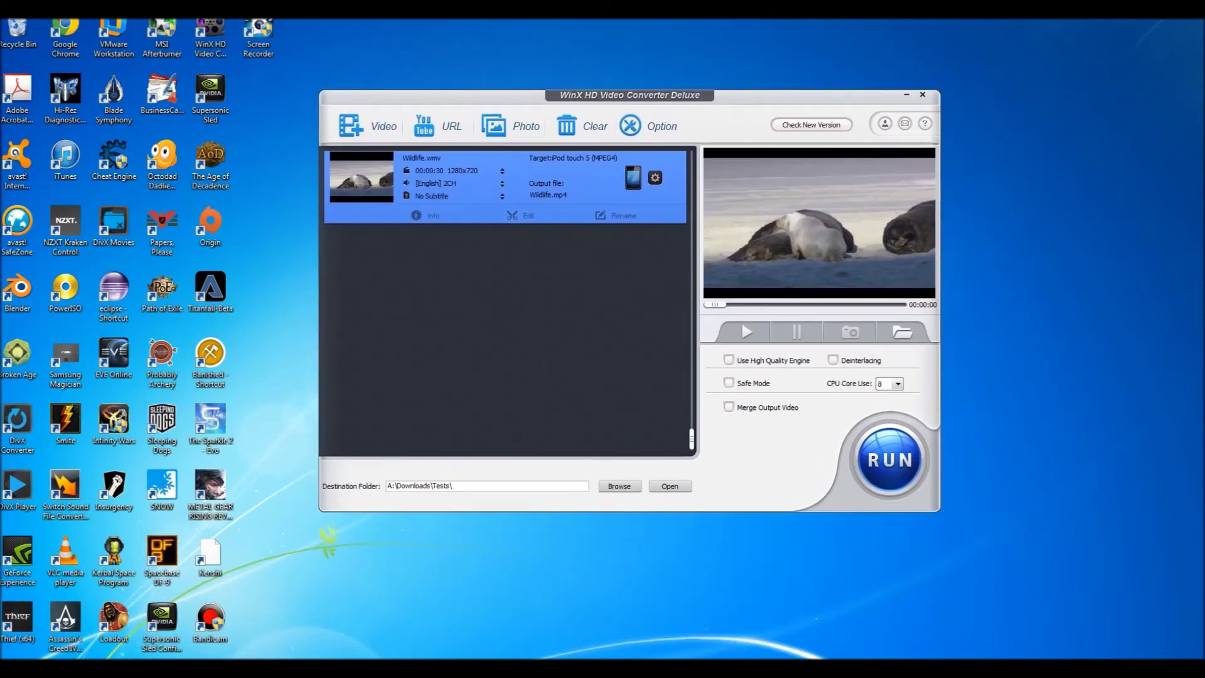
{"action": "left_click_drag", "start_coordinate": [486, 98], "coordinate": [511, 108]}
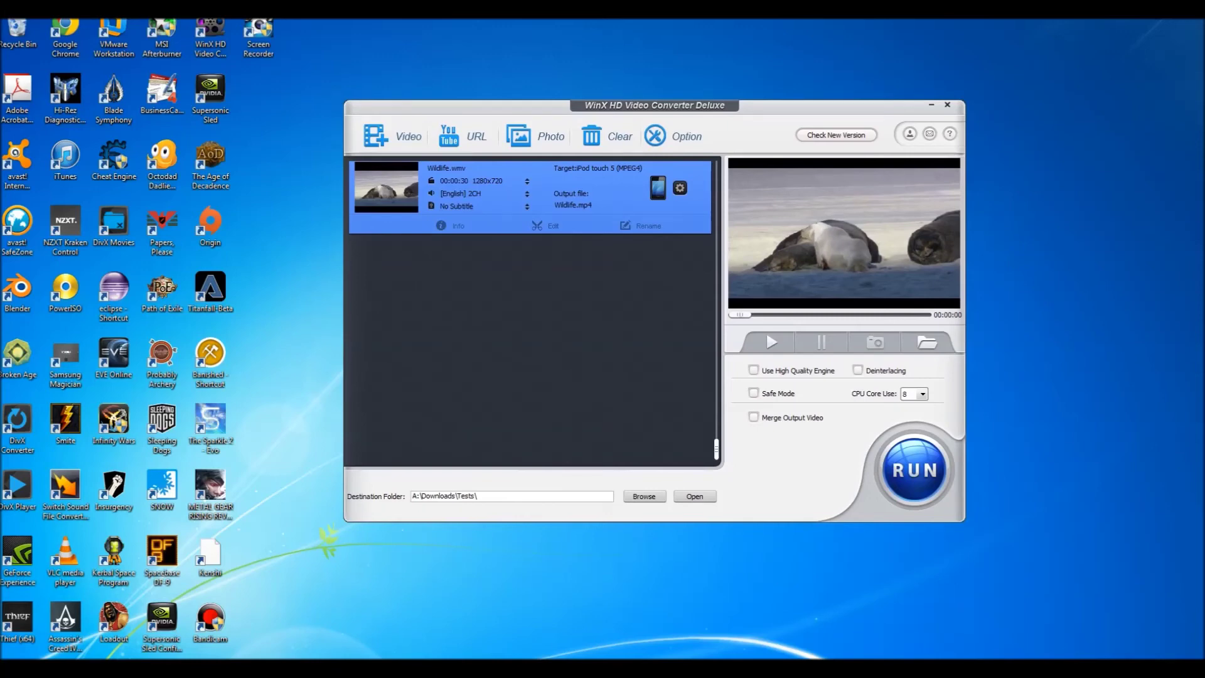
{"action": "left_click_drag", "start_coordinate": [457, 41], "coordinate": [948, 108]}
{"action": "left_click_drag", "start_coordinate": [1068, 275], "coordinate": [705, 53]}
{"action": "left_click_drag", "start_coordinate": [704, 275], "coordinate": [957, 62]}
{"action": "left_click_drag", "start_coordinate": [309, 555], "coordinate": [309, 555]}
{"action": "left_click_drag", "start_coordinate": [655, 106], "coordinate": [645, 116]}
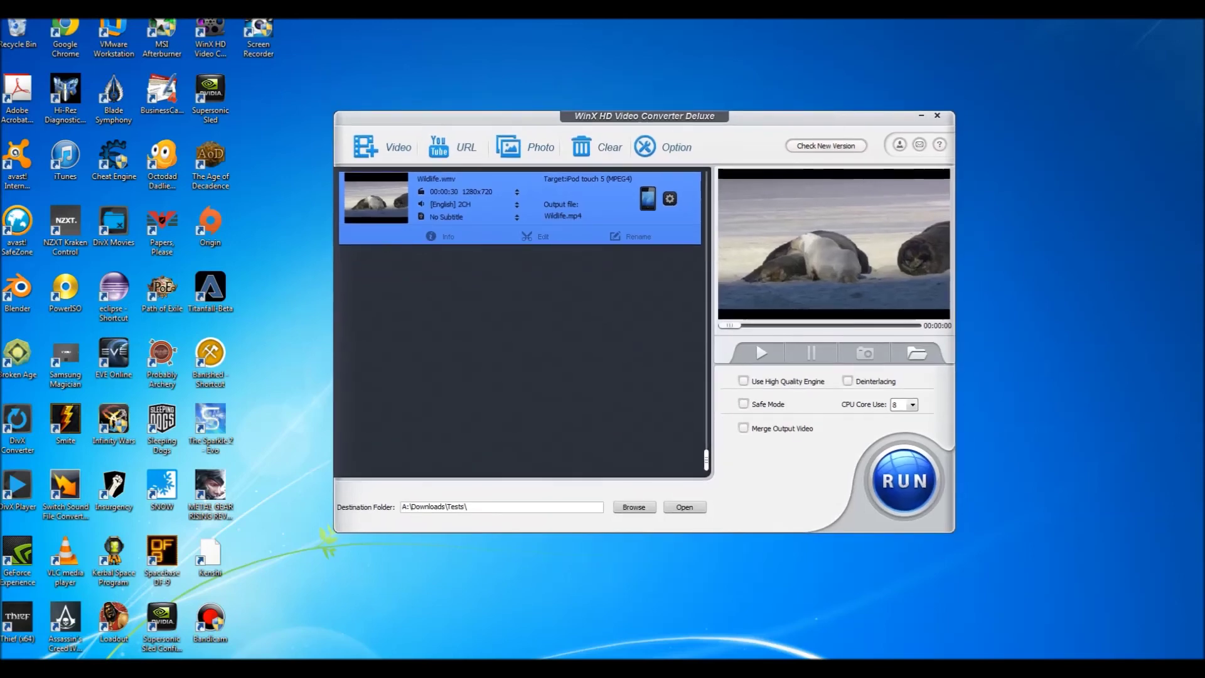
{"action": "left_click_drag", "start_coordinate": [307, 64], "coordinate": [1012, 606]}
{"action": "left_click_drag", "start_coordinate": [644, 117], "coordinate": [630, 98]}
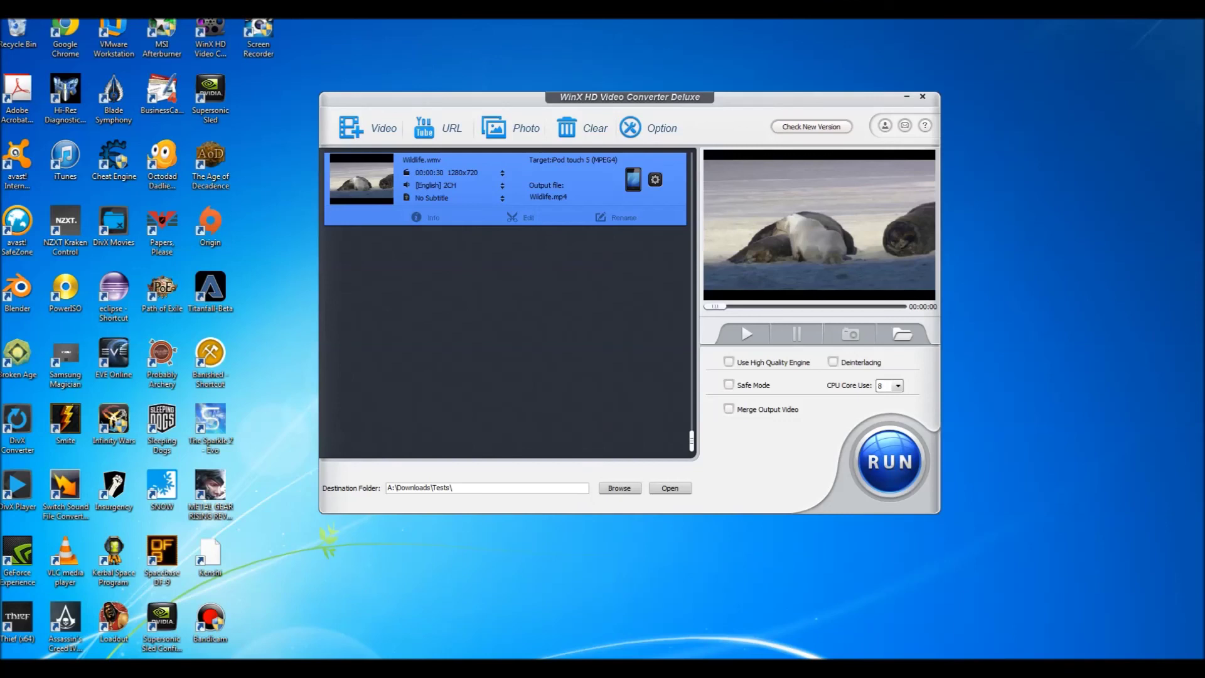
{"action": "left_click_drag", "start_coordinate": [629, 97], "coordinate": [653, 135]}
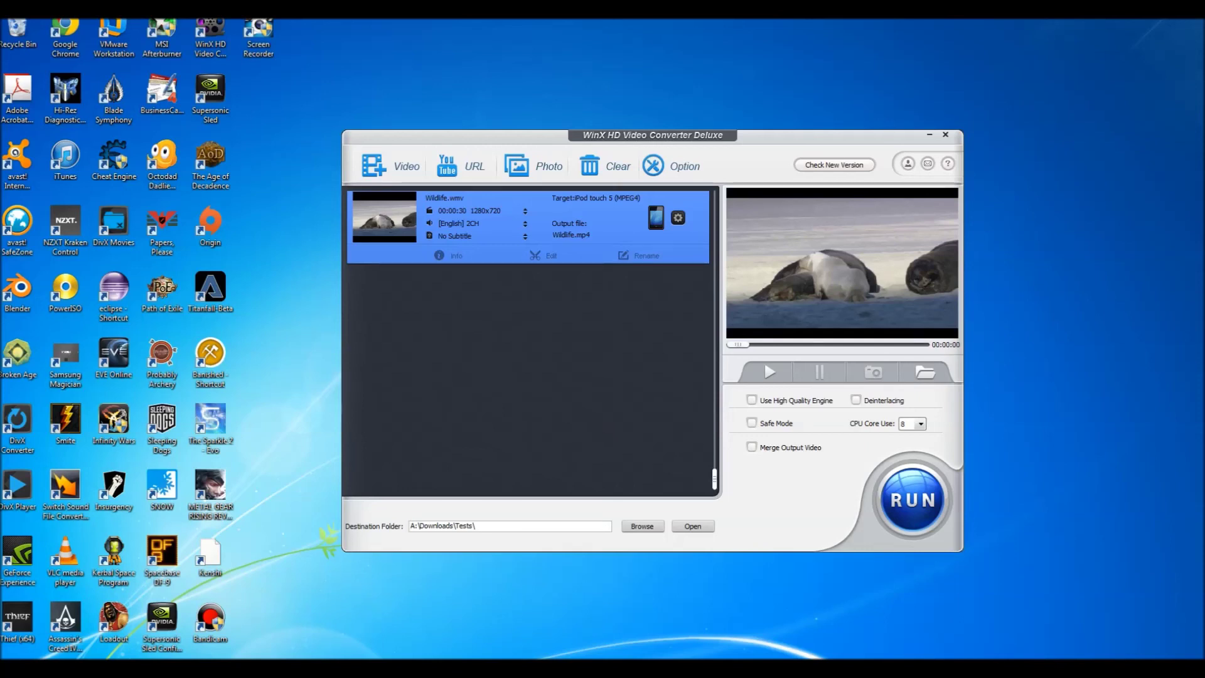
{"action": "mouse_move", "coordinate": [653, 135]}
{"action": "left_mouse_down"}
{"action": "mouse_move", "coordinate": [651, 103]}
{"action": "mouse_move", "coordinate": [656, 132]}
{"action": "left_mouse_up"}
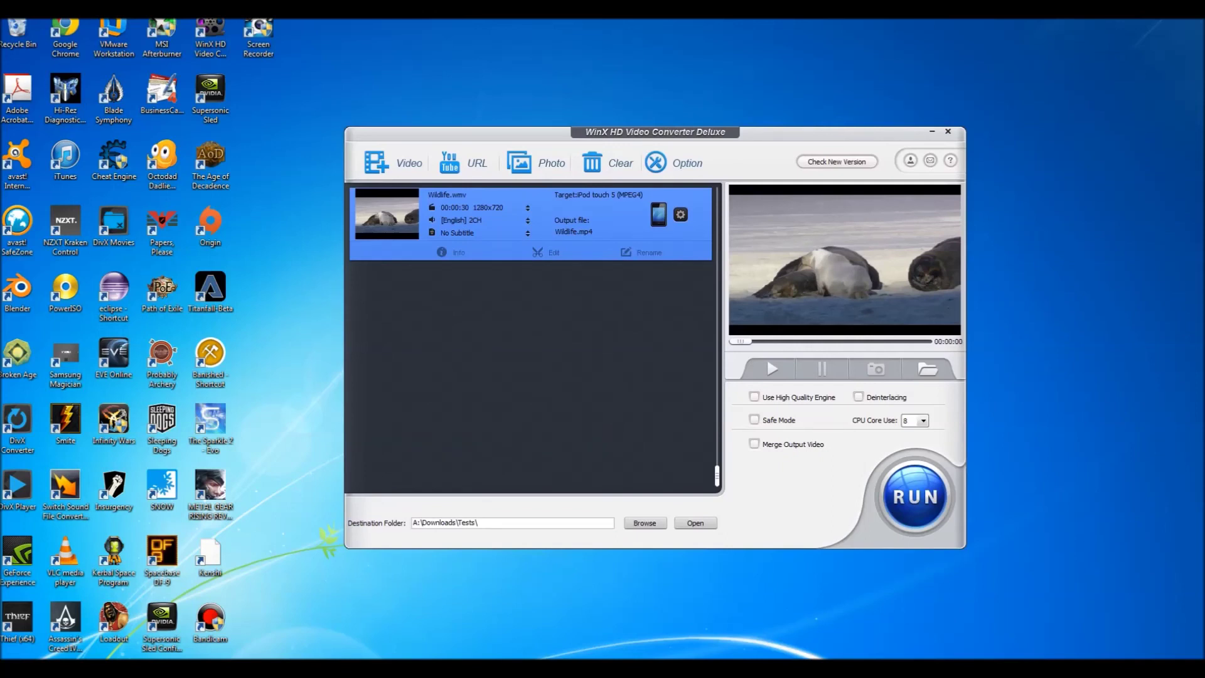
{"action": "left_click_drag", "start_coordinate": [1044, 609], "coordinate": [288, 78]}
{"action": "left_click_drag", "start_coordinate": [1060, 635], "coordinate": [490, 300]}
{"action": "left_click_drag", "start_coordinate": [785, 135], "coordinate": [799, 150]}
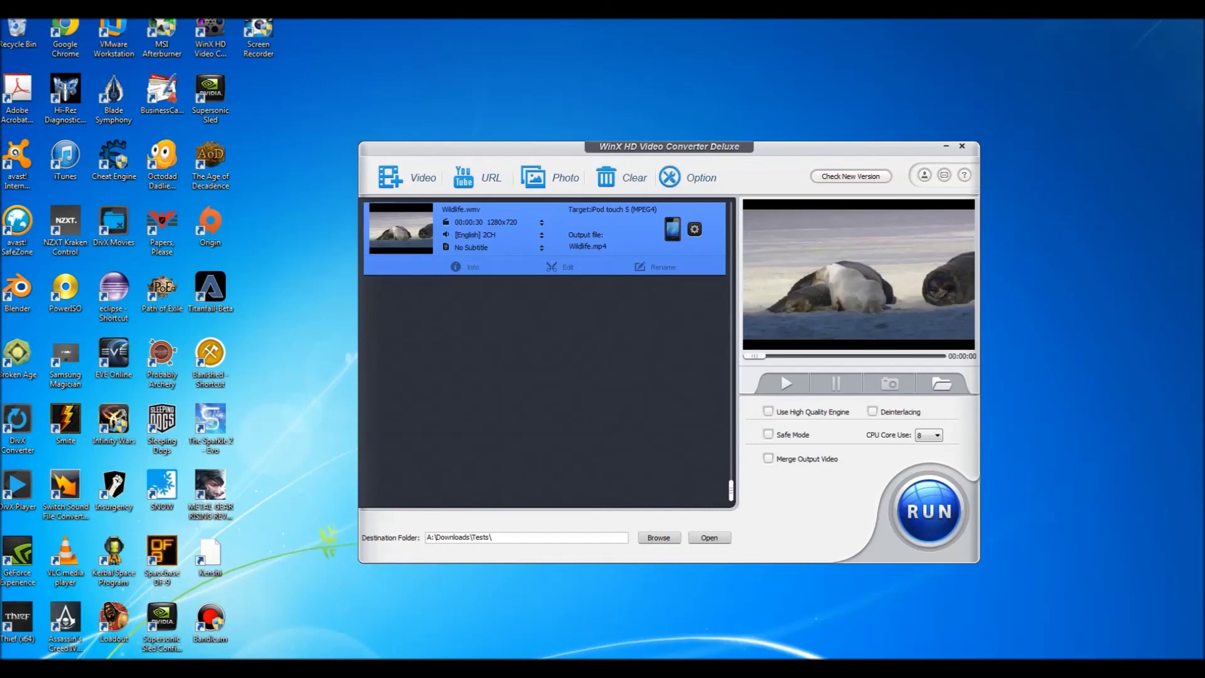